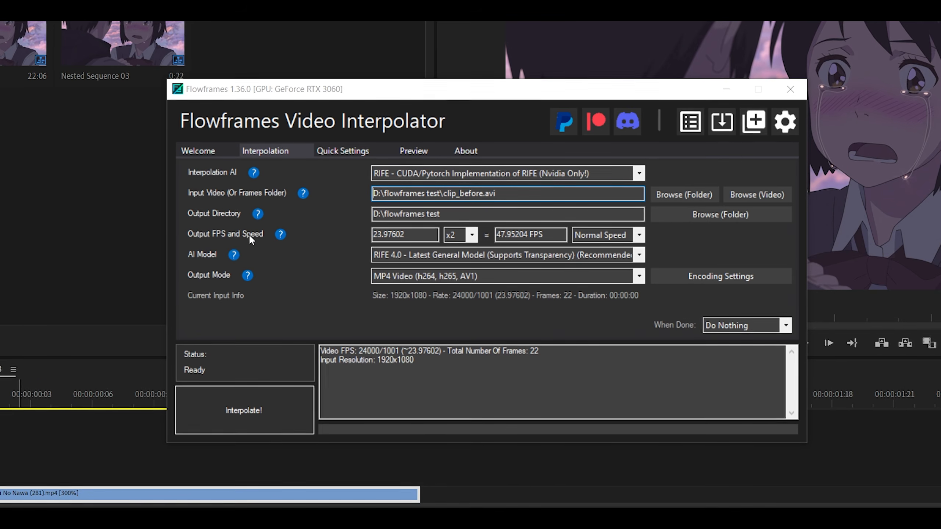
# Set the output FPS multiplier for clip_before.avi to x8
pyautogui.click(471, 236)
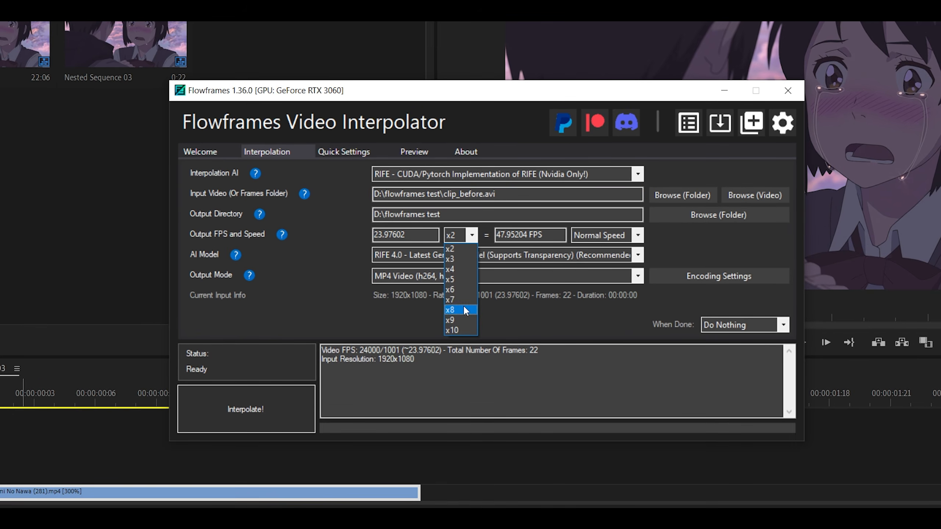
pyautogui.click(454, 313)
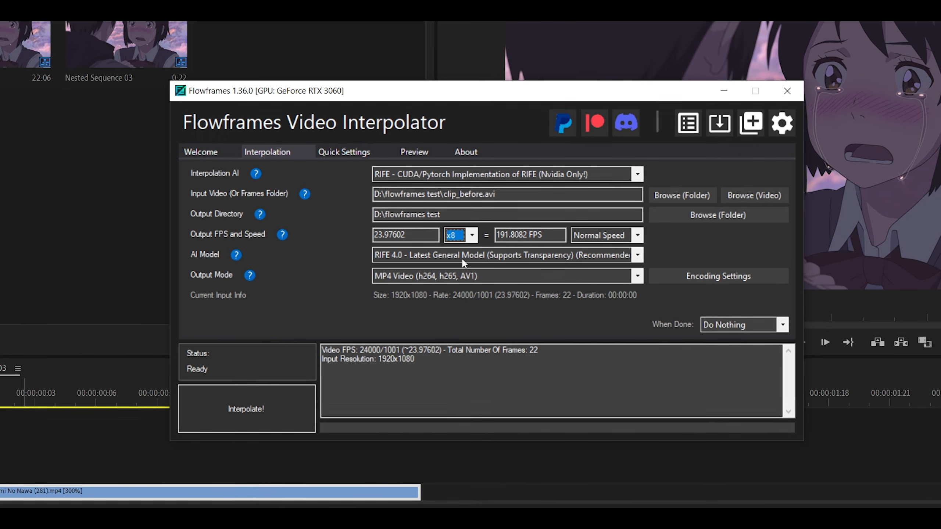
pyautogui.click(463, 235)
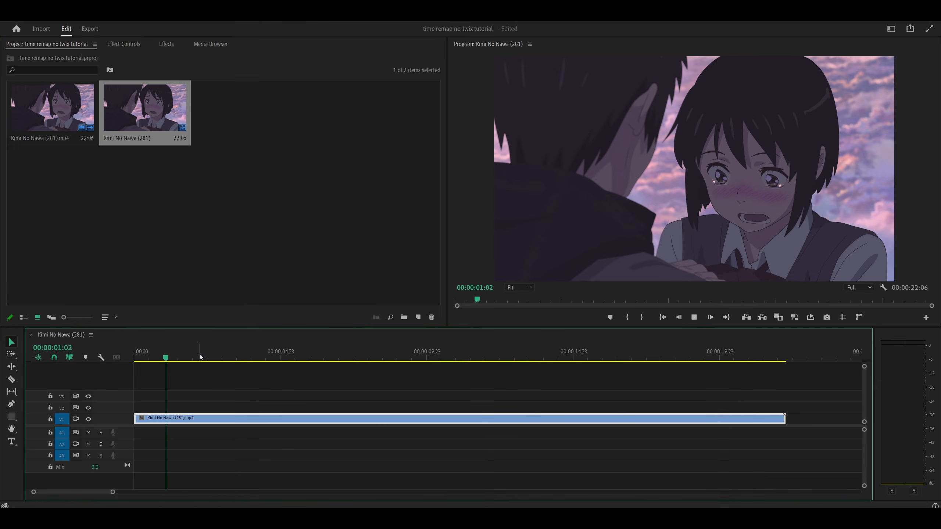
# Switch to Premiere Pro, scrub the timeline to 00:00:02:21 and check the sequence settings of Kimi No Nawa (281)
pyautogui.moveTo(199, 356); pyautogui.dragTo(220, 362)
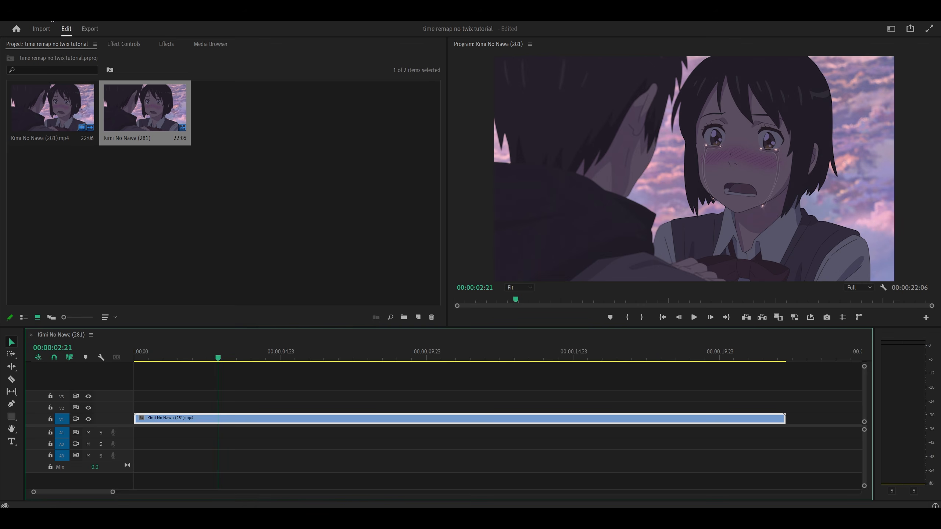
pyautogui.click(53, 19)
pyautogui.click(59, 27)
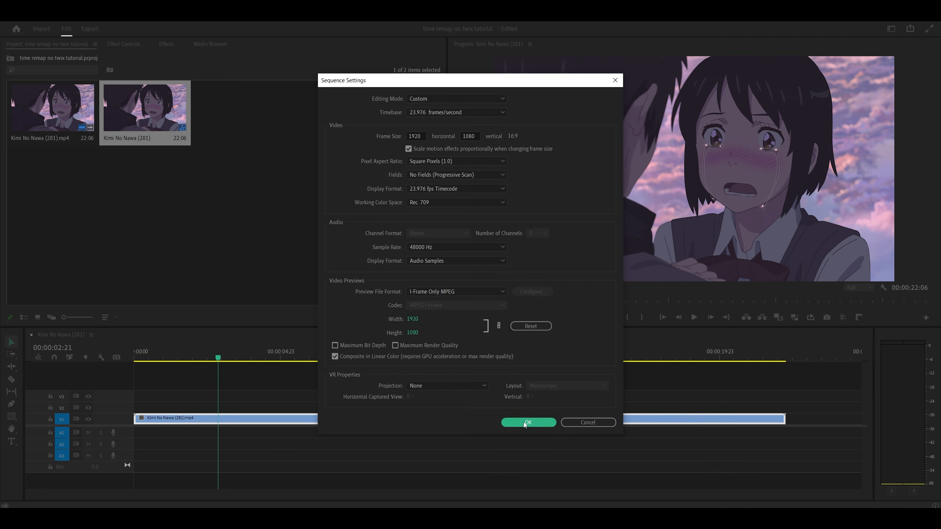
pyautogui.click(525, 424)
# Nest the Kimi No Nawa (281).mp4 timeline clip under the default name and open the nested sequence
pyautogui.rightClick(359, 421)
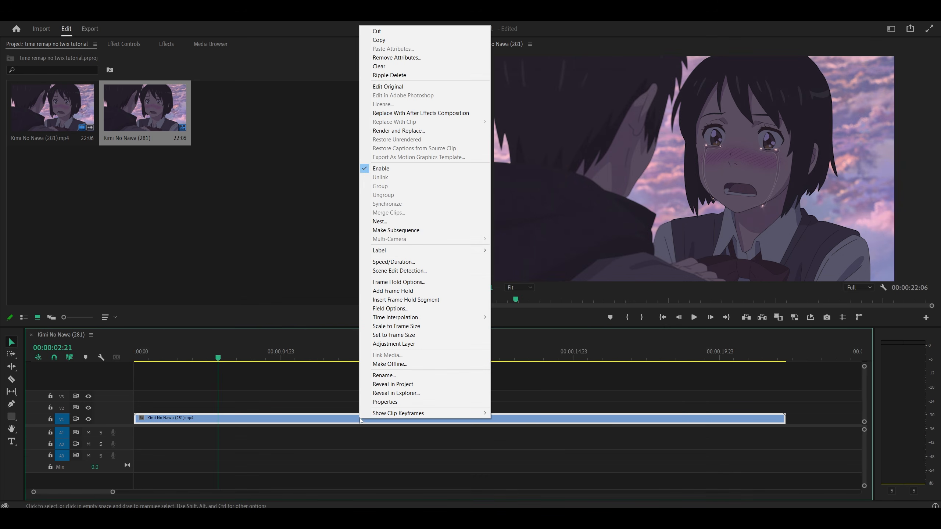
pyautogui.click(393, 221)
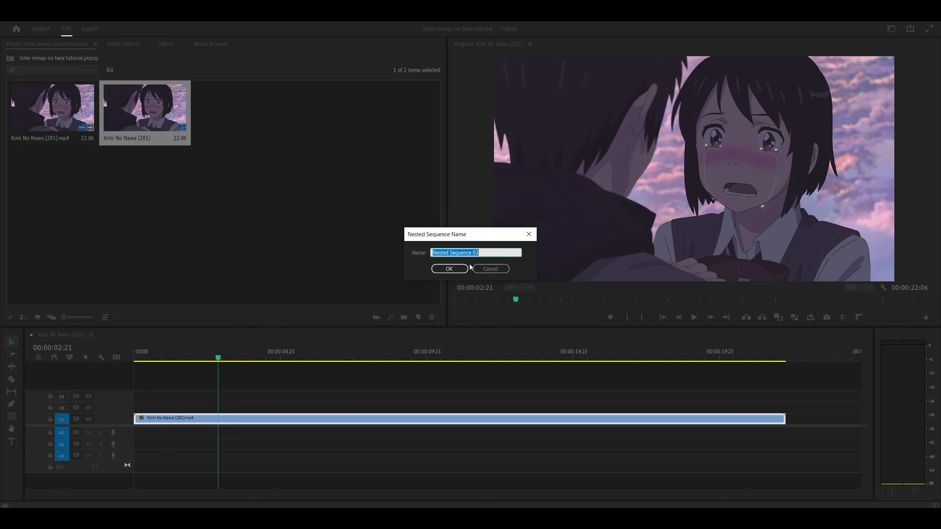
pyautogui.click(452, 269)
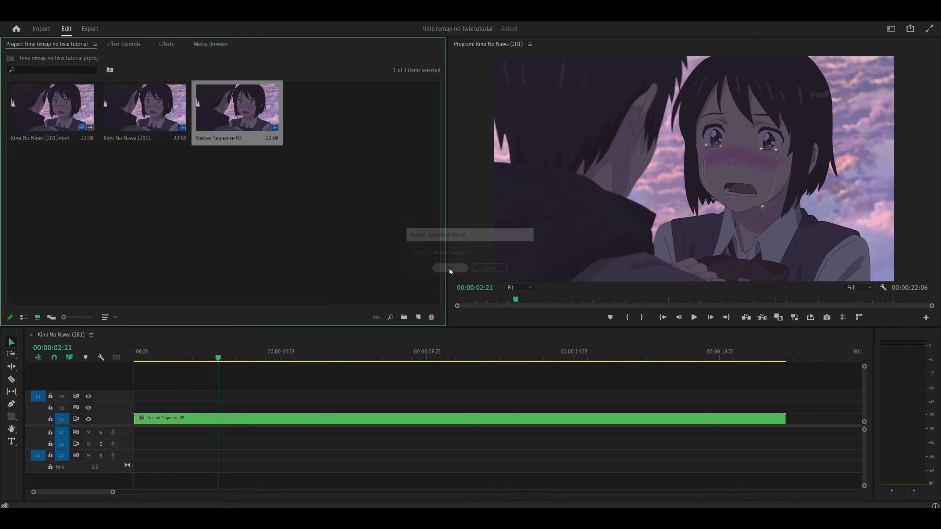
pyautogui.doubleClick(310, 421)
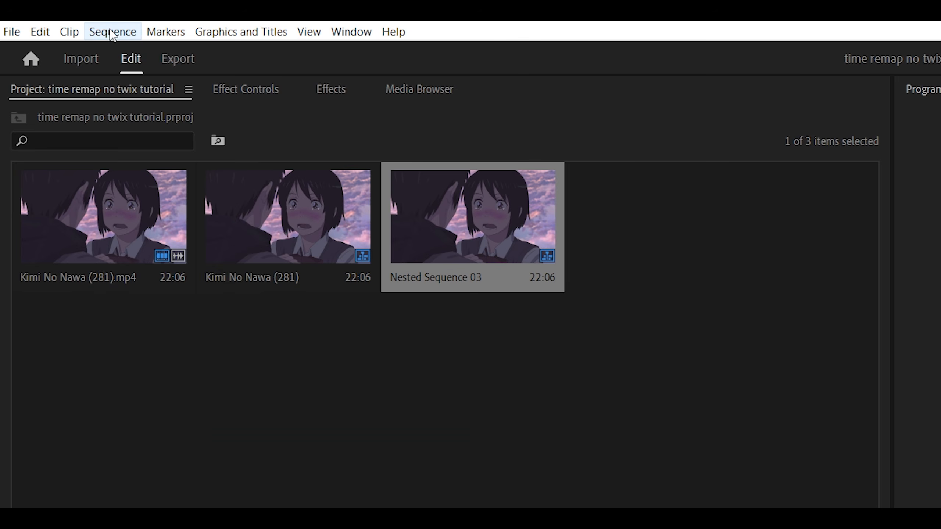
# Set the nested sequence's timebase to 23.976 frames/second in its sequence settings
pyautogui.click(112, 33)
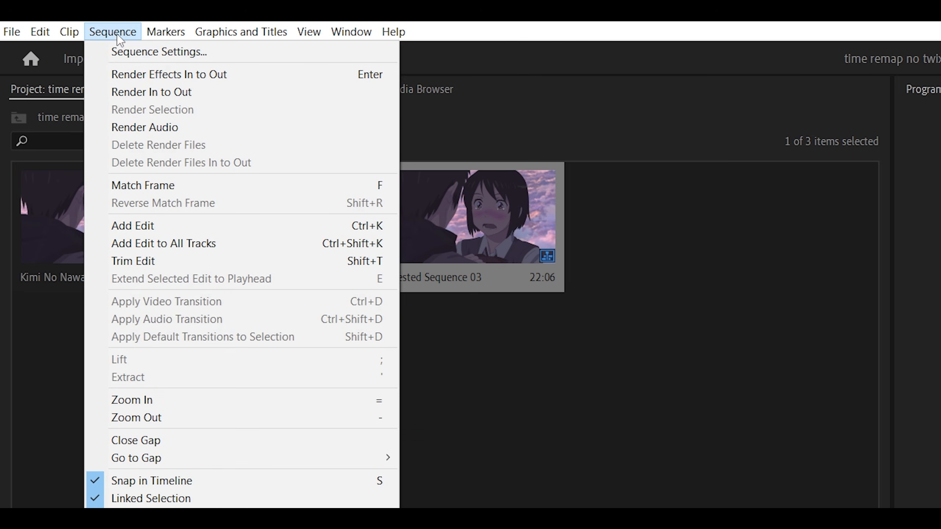
pyautogui.click(144, 49)
pyautogui.click(879, 232)
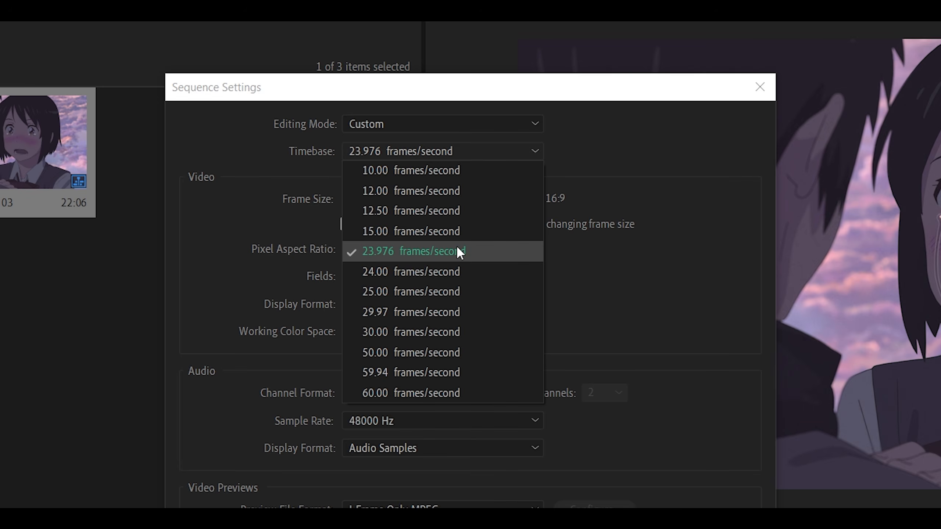
pyautogui.click(457, 248)
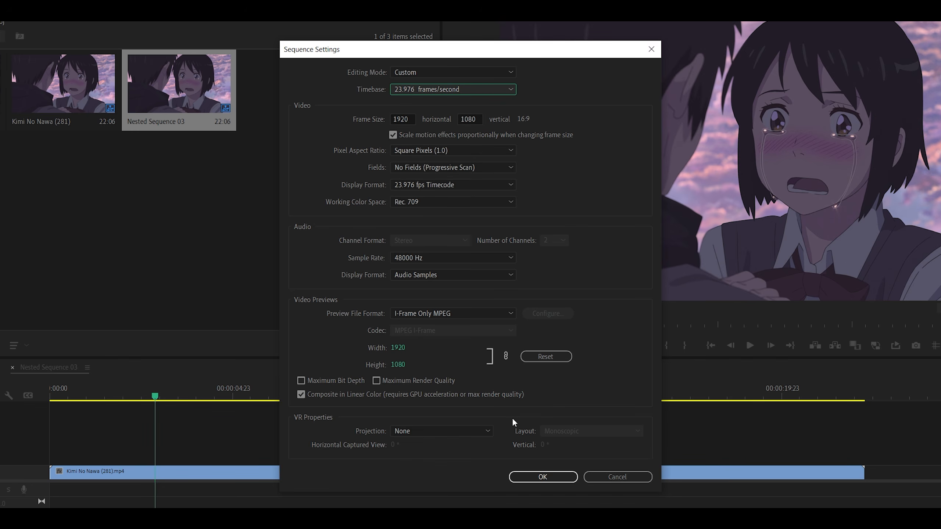
pyautogui.click(511, 478)
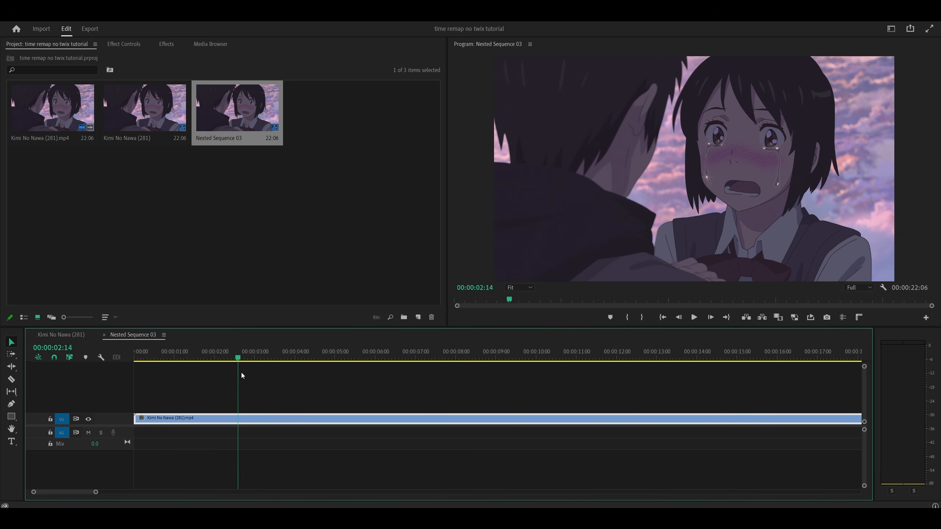
# Split the clip at 00:00:02:23 and ripple delete the part before the cut
pyautogui.moveTo(241, 376); pyautogui.dragTo(254, 380)
pyautogui.press('c')
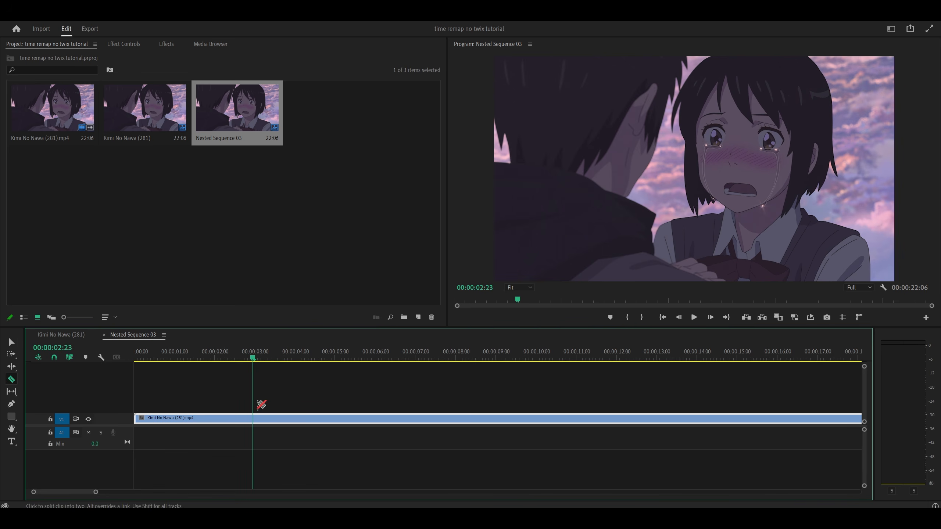
pyautogui.click(254, 420)
pyautogui.press('v')
pyautogui.click(222, 418)
pyautogui.hotkey('shift', 'Delete')
# Split the remaining clip at the shot change at 00:00:02:19 and delete everything after the cut
pyautogui.click(149, 356)
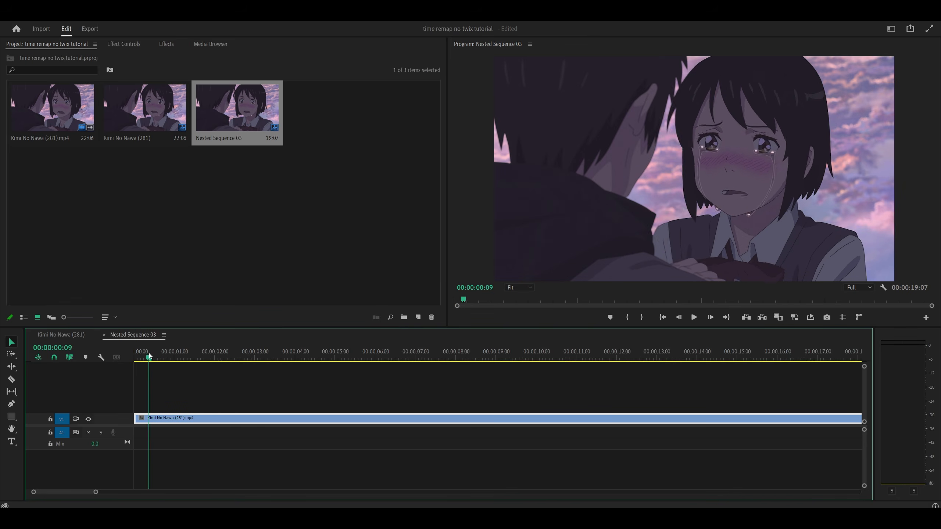
pyautogui.moveTo(149, 356); pyautogui.dragTo(246, 359)
pyautogui.press('c')
pyautogui.click(253, 418)
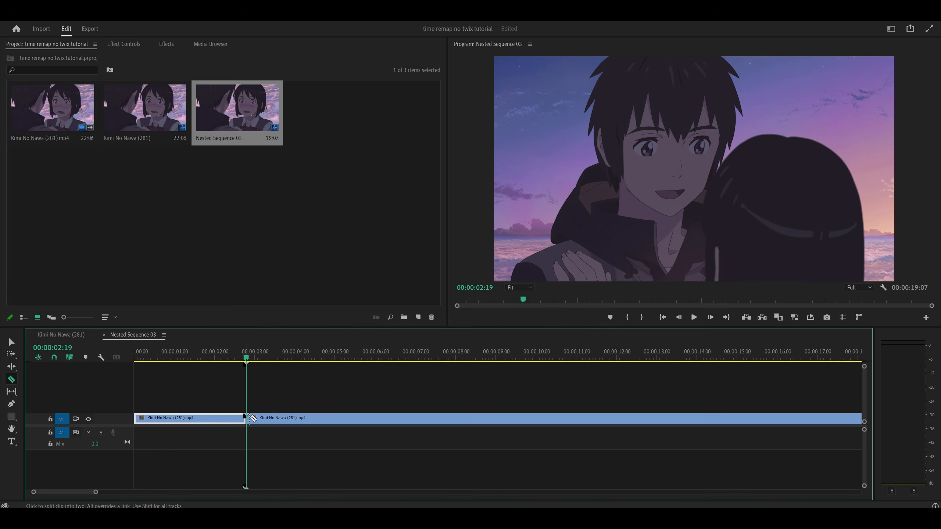
pyautogui.press('v')
pyautogui.click(253, 418)
pyautogui.press('Delete')
# Play the trimmed clip and step through its first 13 frames to examine how often the drawing changes
pyautogui.press('space')
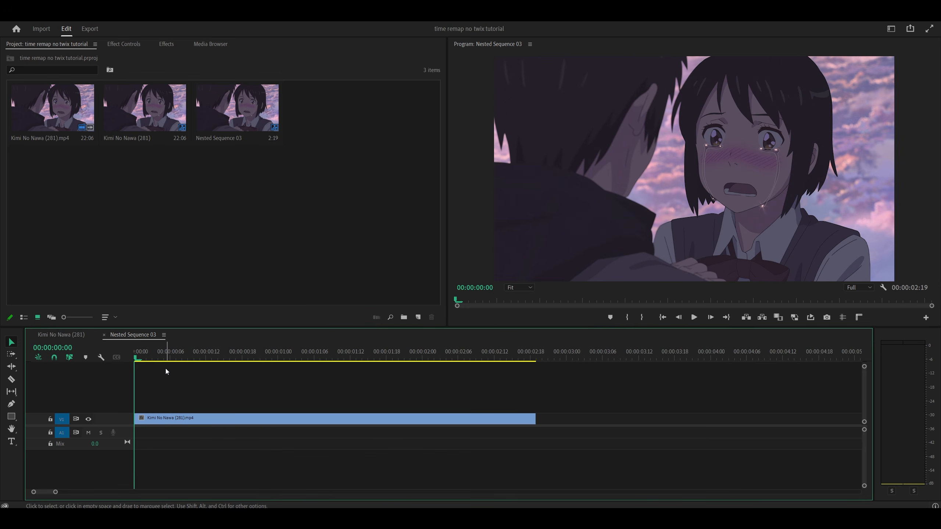
pyautogui.press('Right')
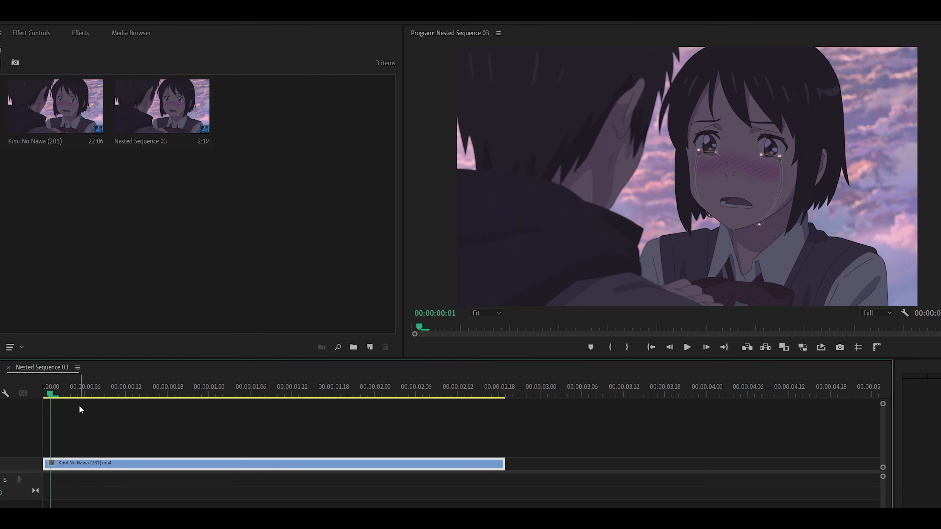
pyautogui.press('Right')
pyautogui.press('Right')
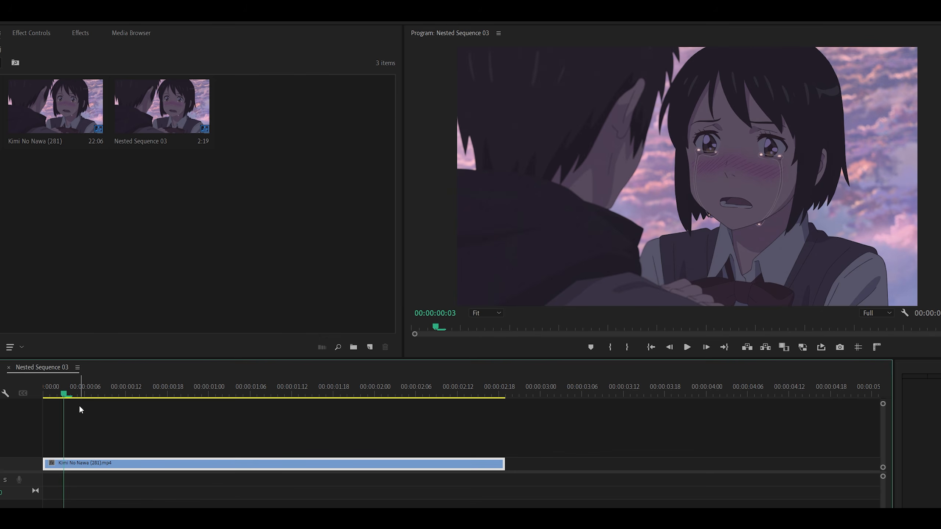
pyautogui.press('Right')
pyautogui.press('Right')
pyautogui.press('Right')
pyautogui.press('Right')
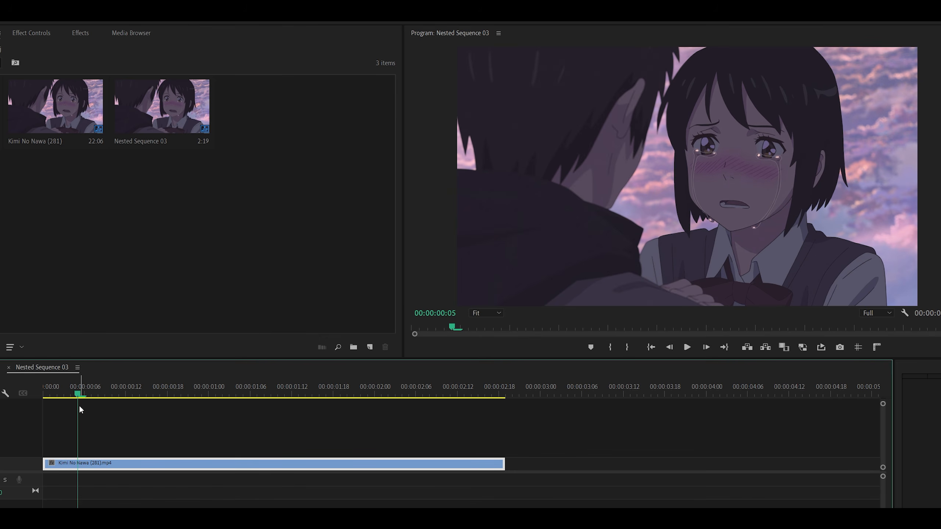
pyautogui.press('Right')
pyautogui.press('Right')
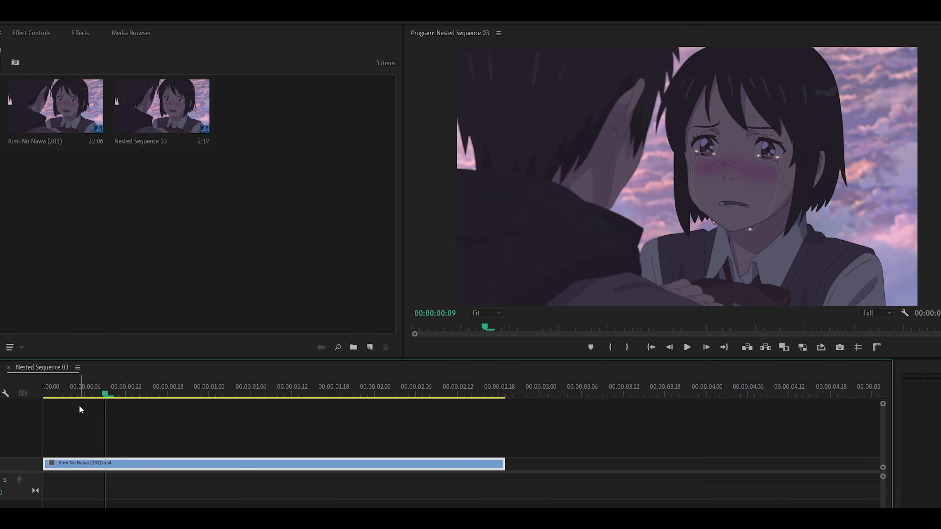
pyautogui.press('Right')
pyautogui.press('Right')
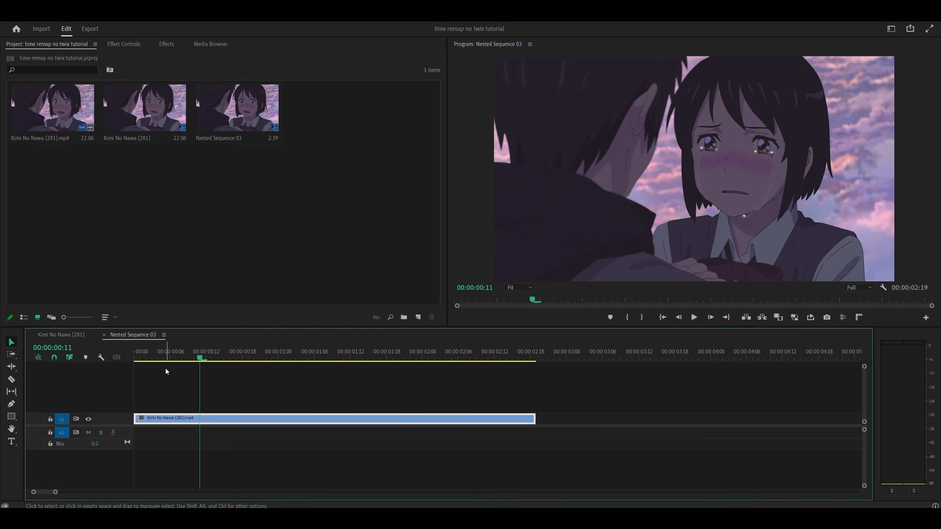
pyautogui.press('Right')
pyautogui.press('Right')
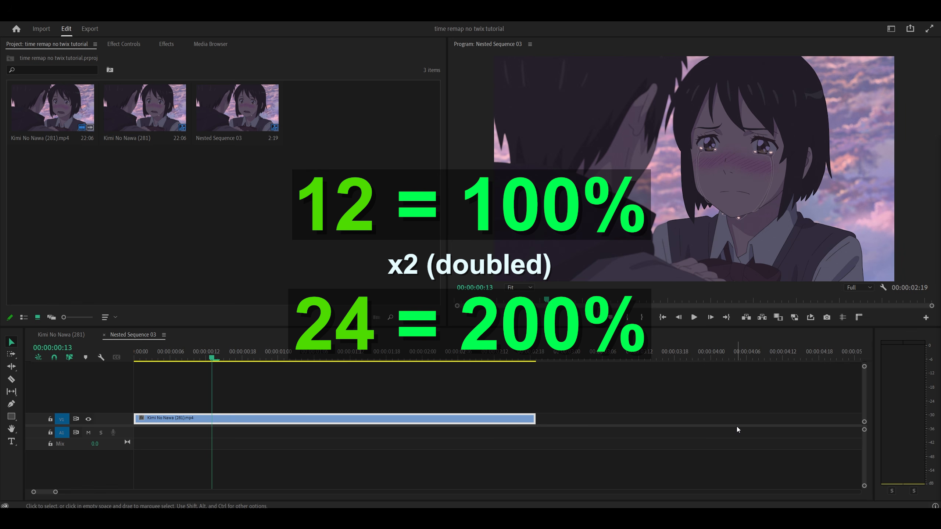
# Set the trimmed clip's speed to 300%
pyautogui.rightClick(260, 421)
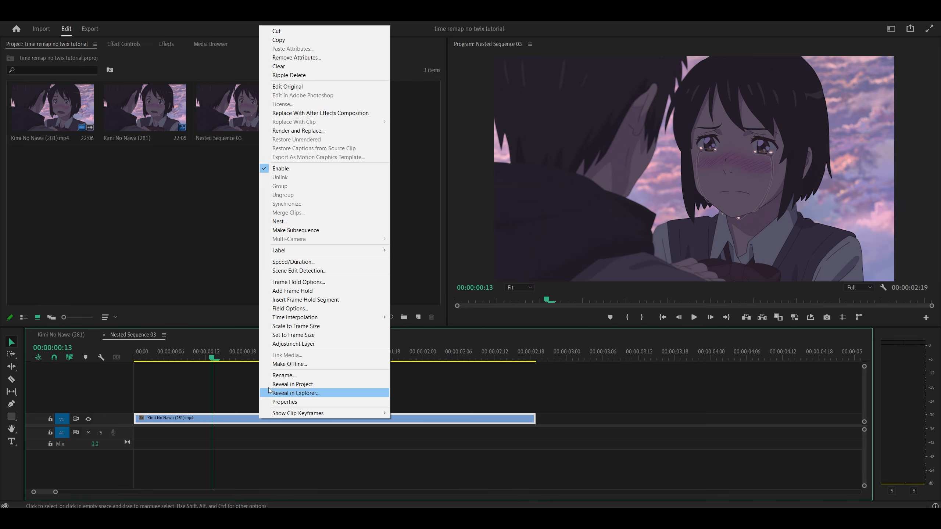
pyautogui.click(299, 261)
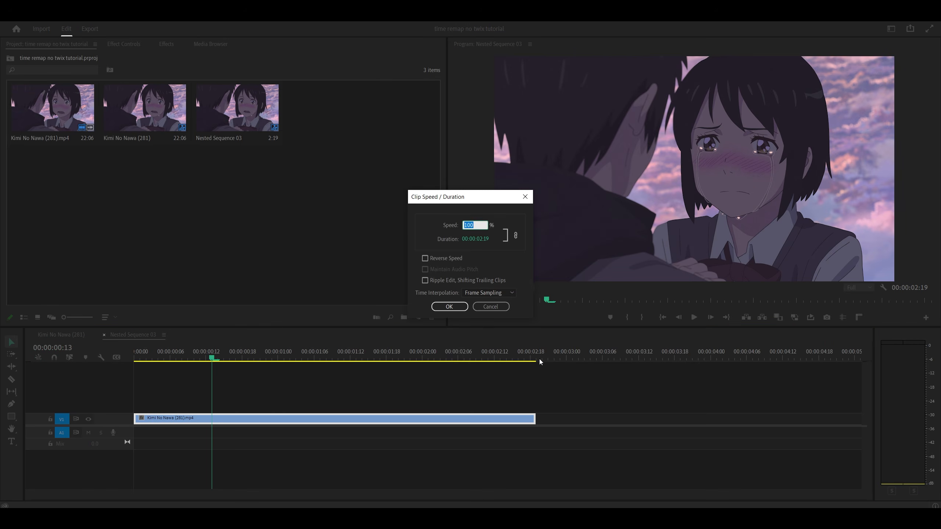
pyautogui.write('300')
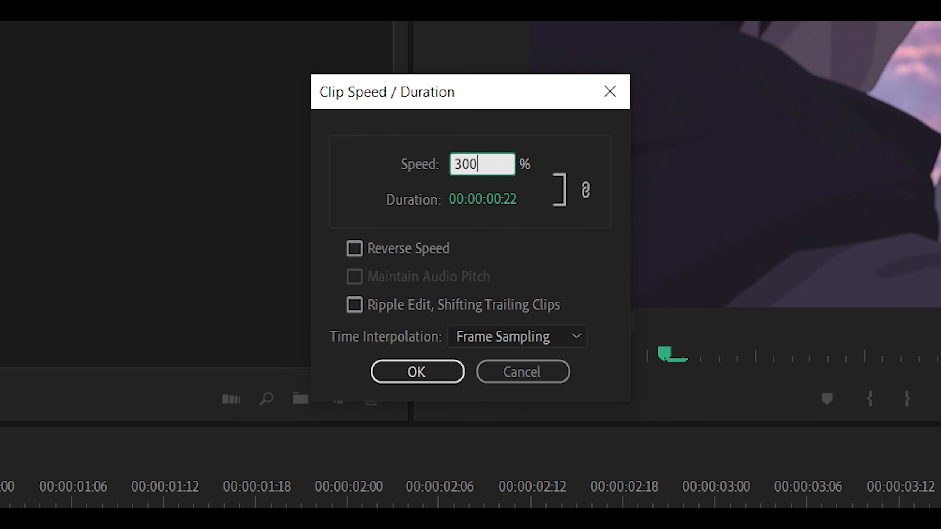
pyautogui.press('Return')
# Step through the sped-up clip frame by frame to check for duplicate frames, and return to the sequence start
pyautogui.press('Left')
pyautogui.press('Left')
pyautogui.press('Left')
pyautogui.press('Left')
pyautogui.press('Left')
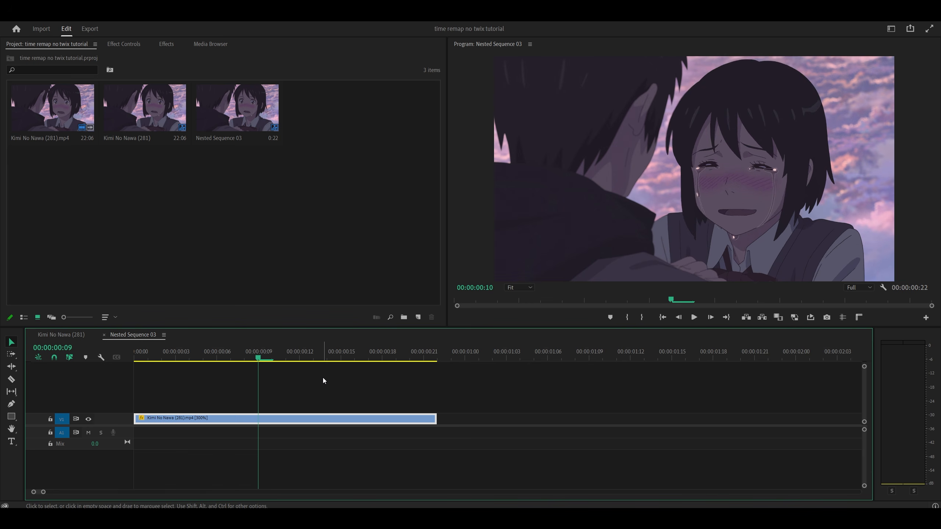
pyautogui.press('Right')
pyautogui.press('Right')
pyautogui.press('Right')
pyautogui.press('Right')
pyautogui.press('Right')
pyautogui.press('Right')
pyautogui.press('Right')
pyautogui.press('Right')
pyautogui.press('Right')
pyautogui.press('Right')
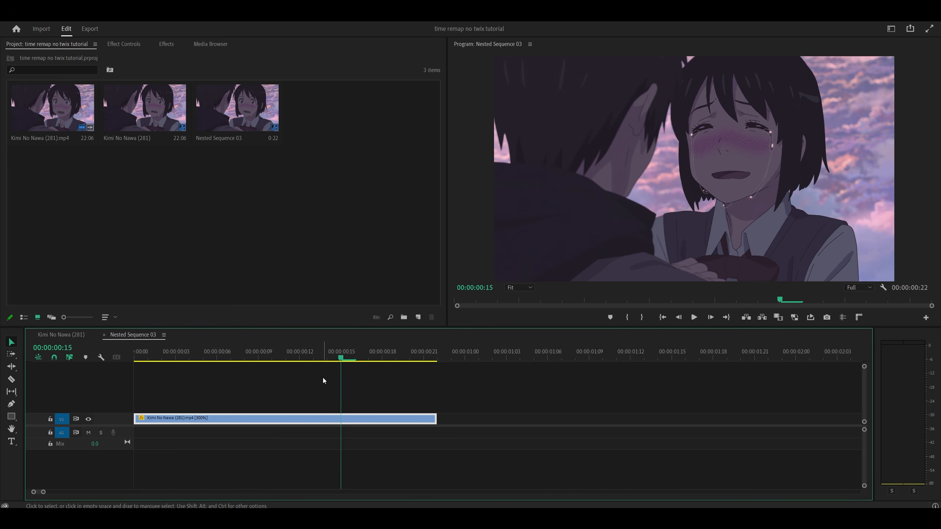
pyautogui.press('Home')
pyautogui.click(600, 443)
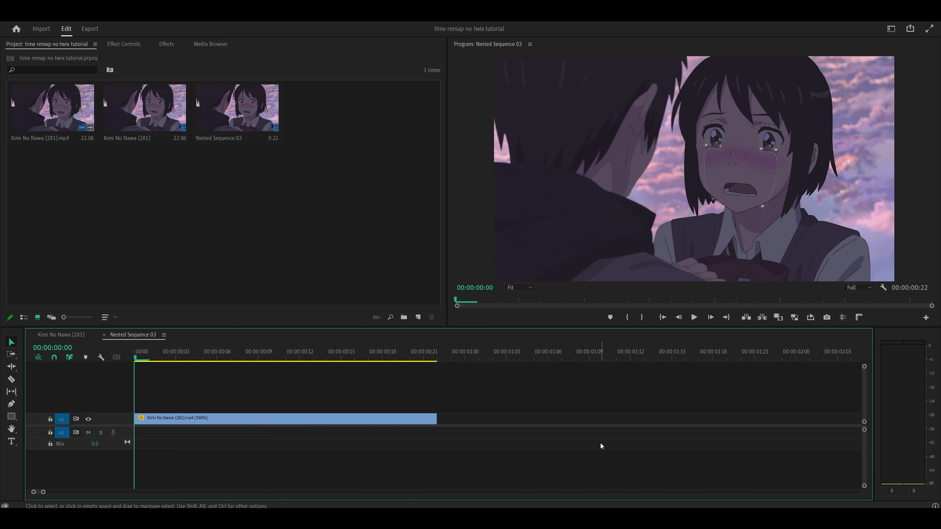
# Open the nested sequence's export settings, set the format to AVI and the video codec to None
pyautogui.hotkey('ctrl', 'm')
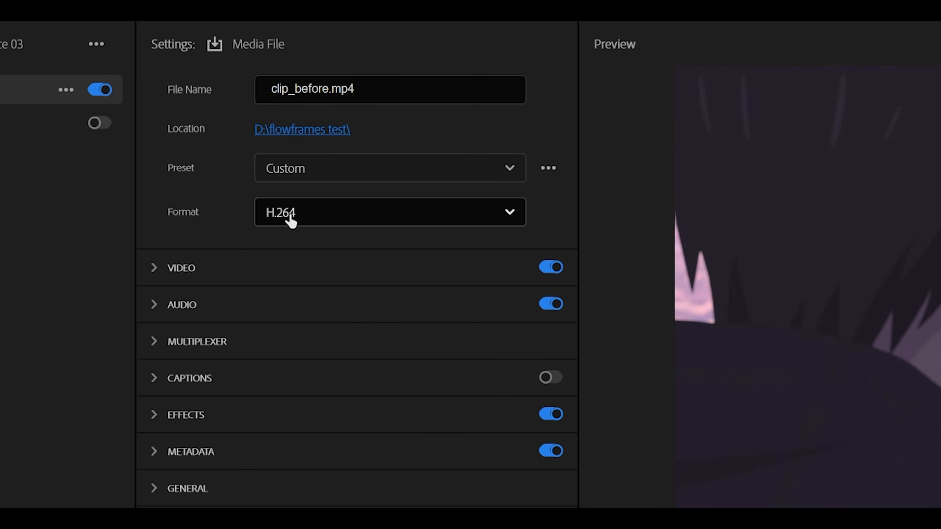
pyautogui.click(306, 215)
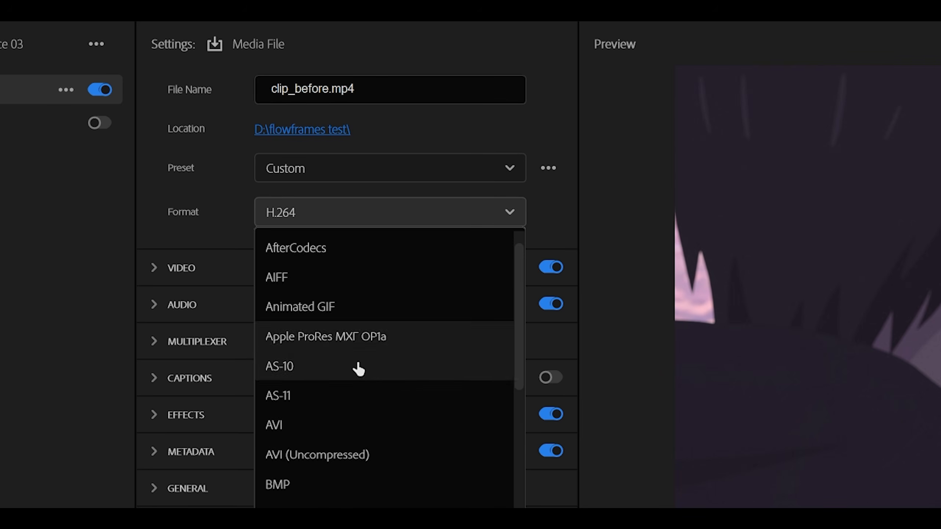
pyautogui.click(291, 430)
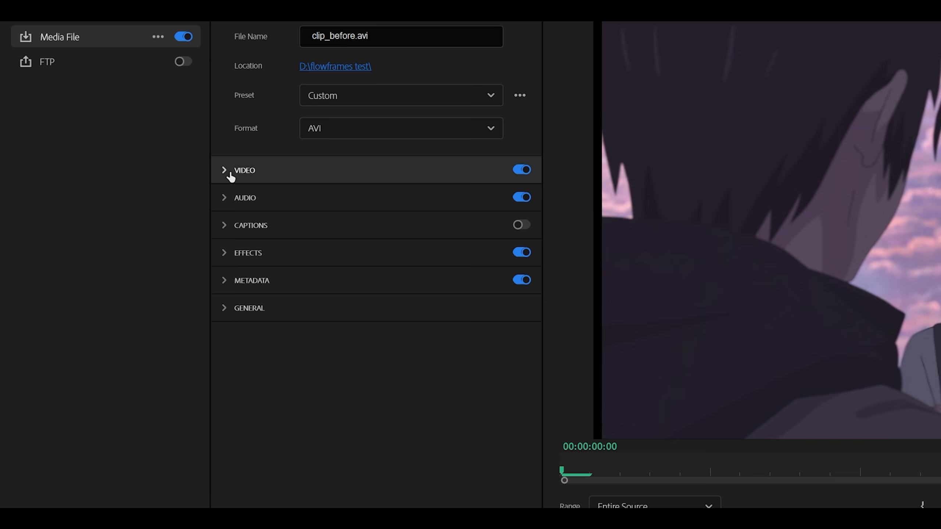
pyautogui.click(230, 172)
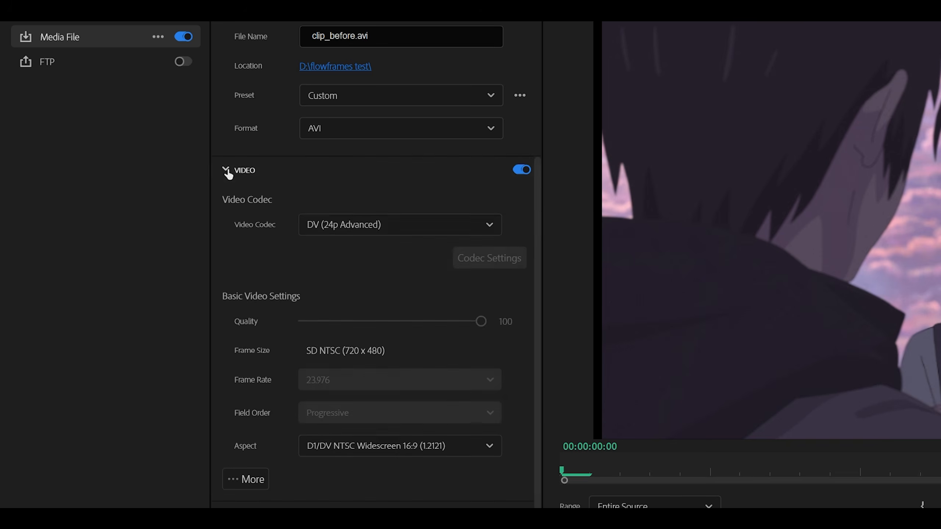
pyautogui.click(353, 229)
pyautogui.click(318, 375)
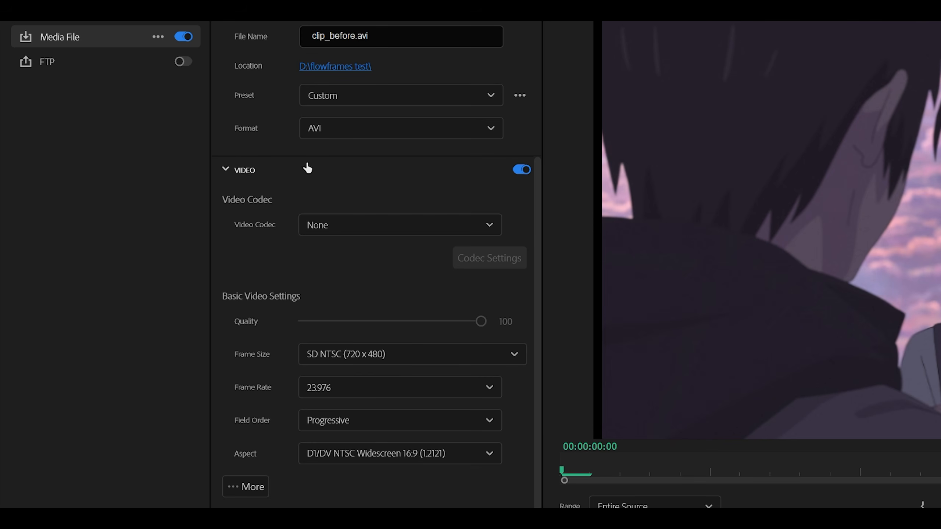
pyautogui.click(318, 134)
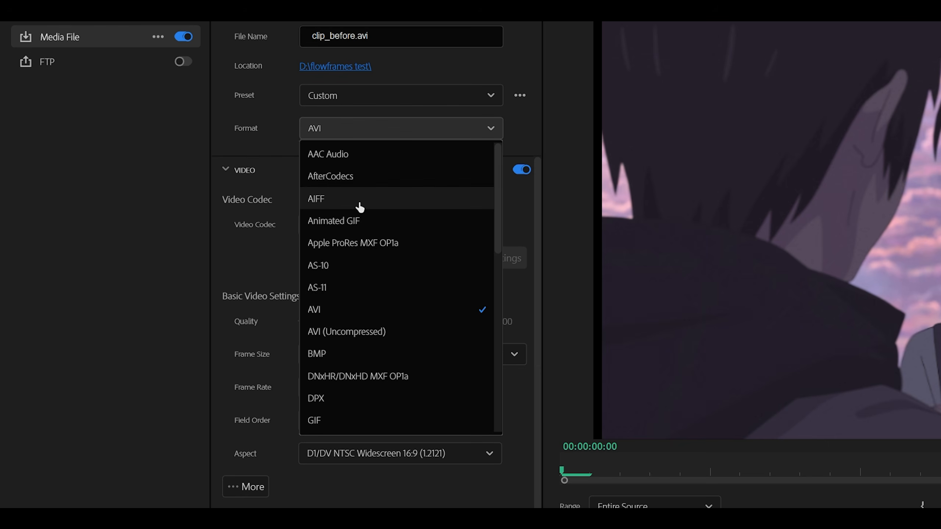
pyautogui.scroll(-8, 362, 213)
pyautogui.scroll(7, 332, 301)
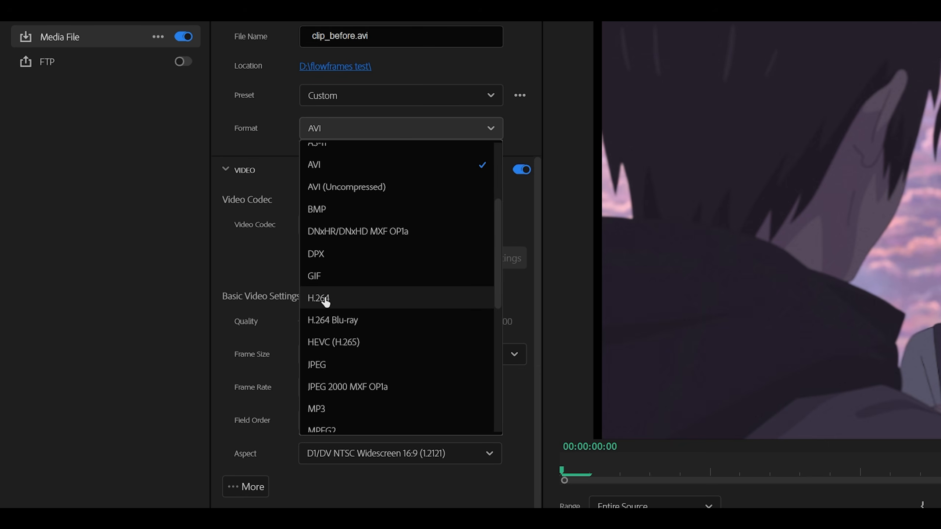
pyautogui.click(337, 129)
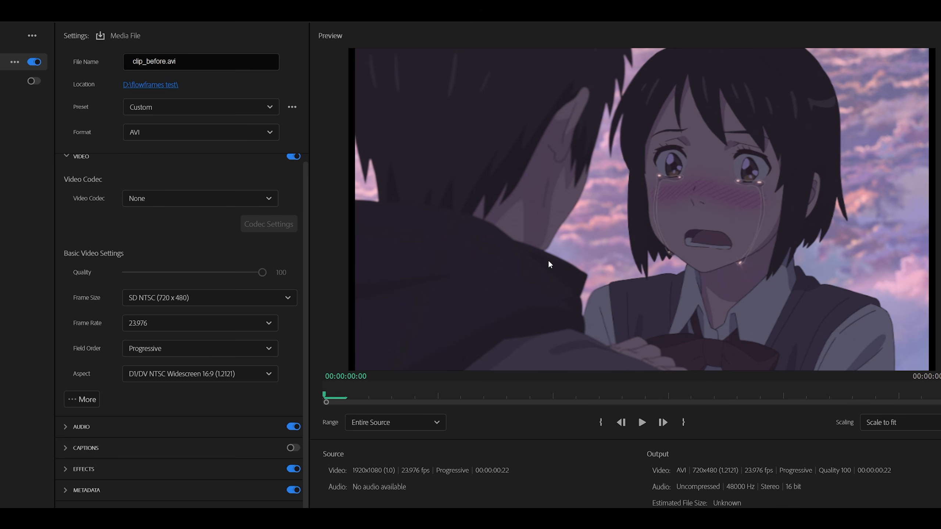
# Switch the export's frame size option from the SD NTSC preset to Custom
pyautogui.click(152, 300)
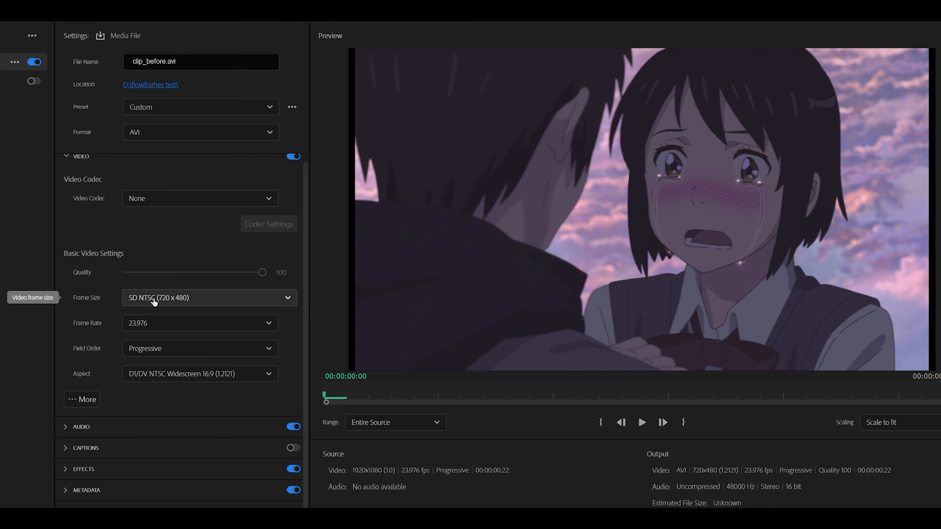
pyautogui.click(152, 301)
pyautogui.click(150, 299)
pyautogui.click(142, 455)
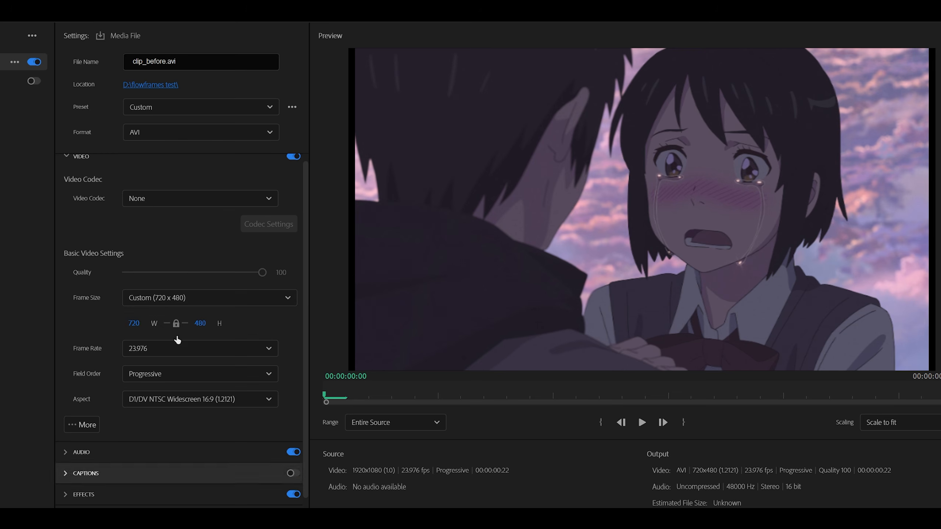
# Try to set the custom frame size to 1920 wide and 1080 high with the proportions locked
pyautogui.click(136, 321)
pyautogui.write('1920')
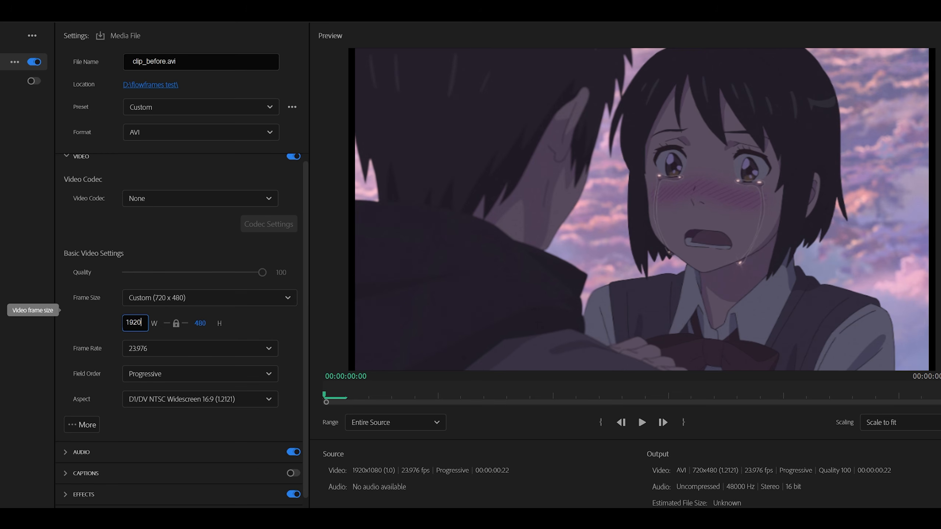
pyautogui.press('Return')
pyautogui.click(203, 324)
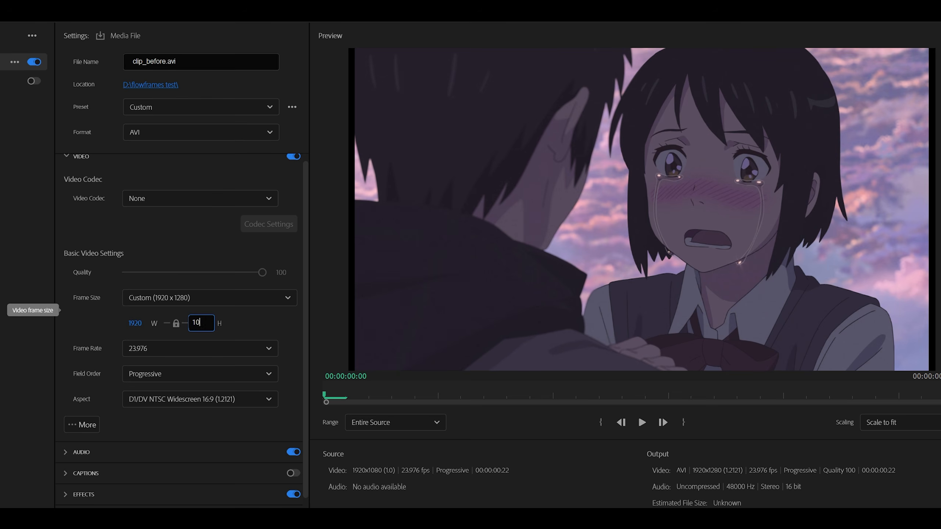
pyautogui.write('1080')
pyautogui.press('Return')
# Set the export's pixel aspect ratio to Square Pixels (1.0)
pyautogui.scroll(-1, 256, 316)
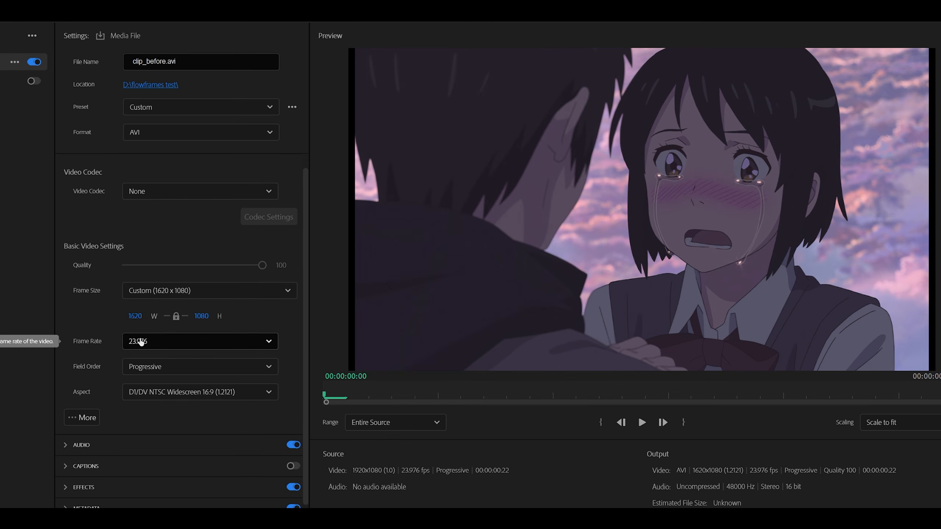
pyautogui.click(145, 361)
pyautogui.click(154, 388)
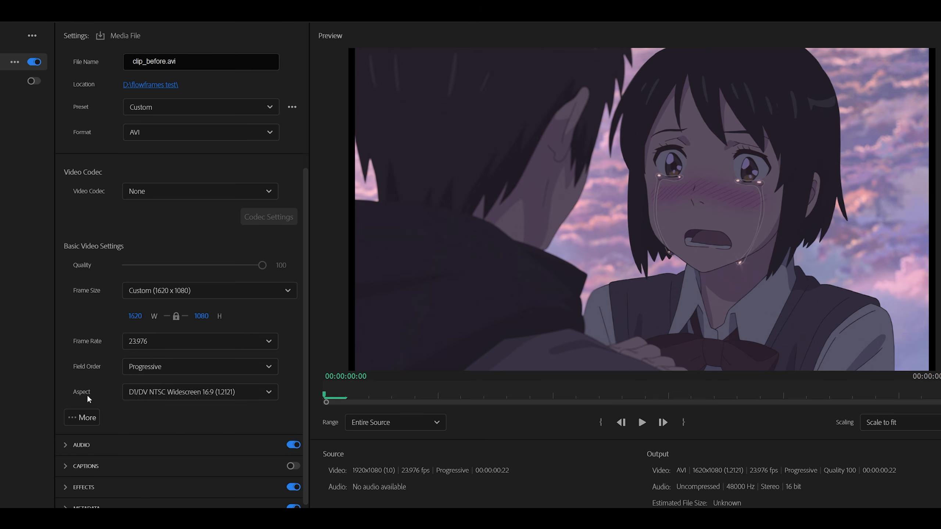
pyautogui.click(138, 397)
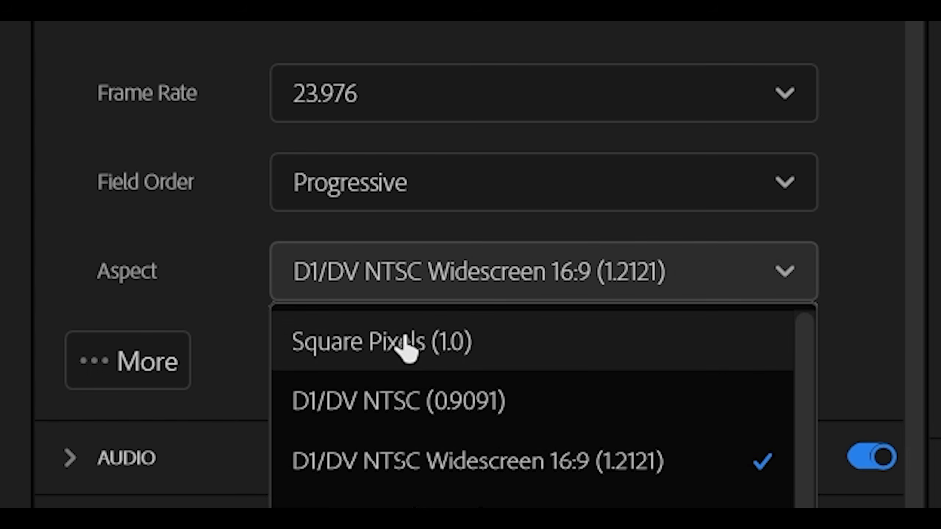
pyautogui.click(388, 338)
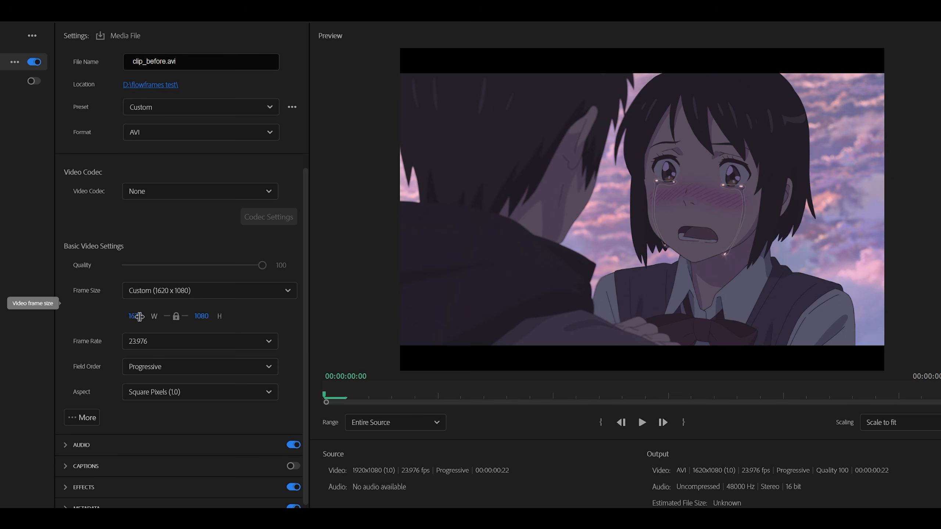
# Set the frame width to 1920, unlink width and height, and set the height to 1080
pyautogui.click(132, 316)
pyautogui.write('1920')
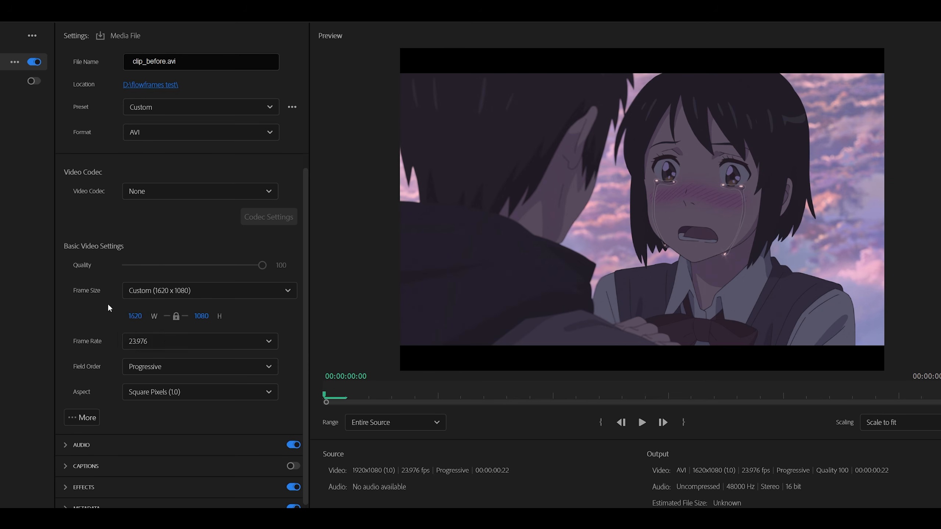
pyautogui.doubleClick(133, 316)
pyautogui.write('1920')
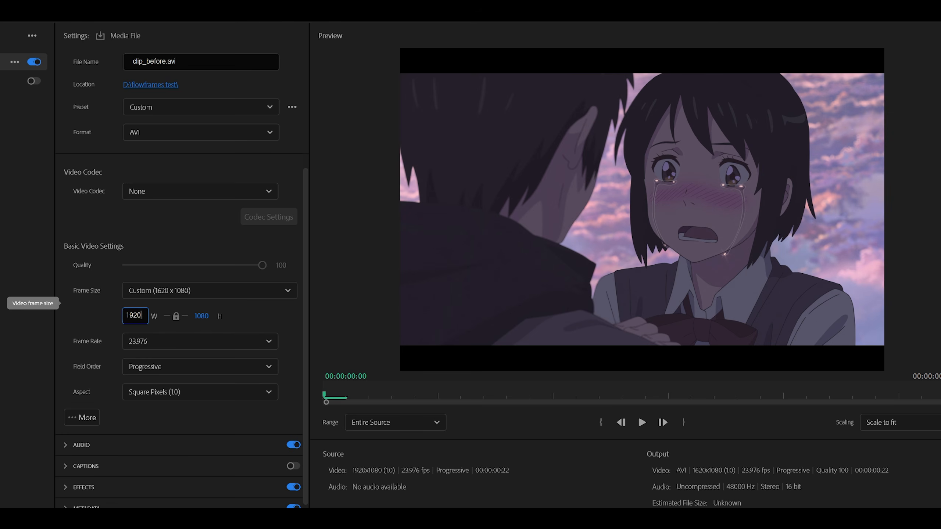
pyautogui.click(185, 322)
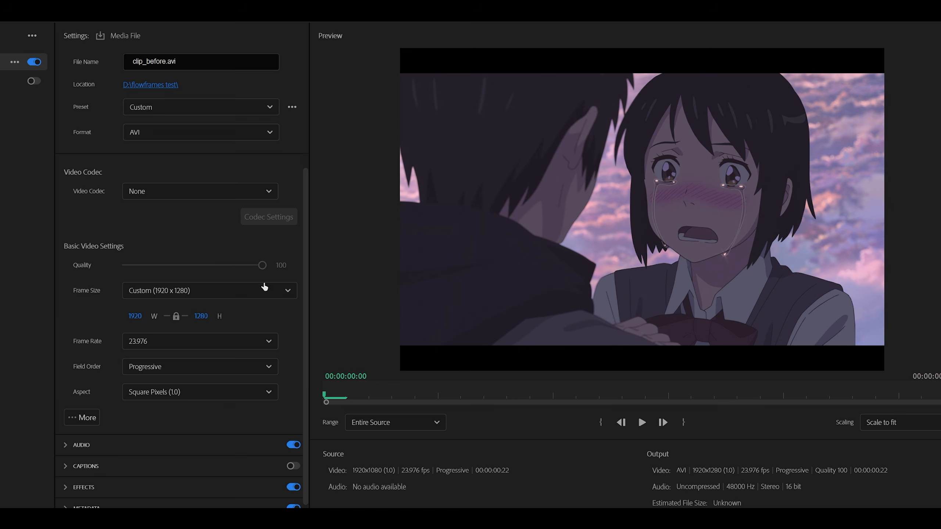
pyautogui.click(176, 319)
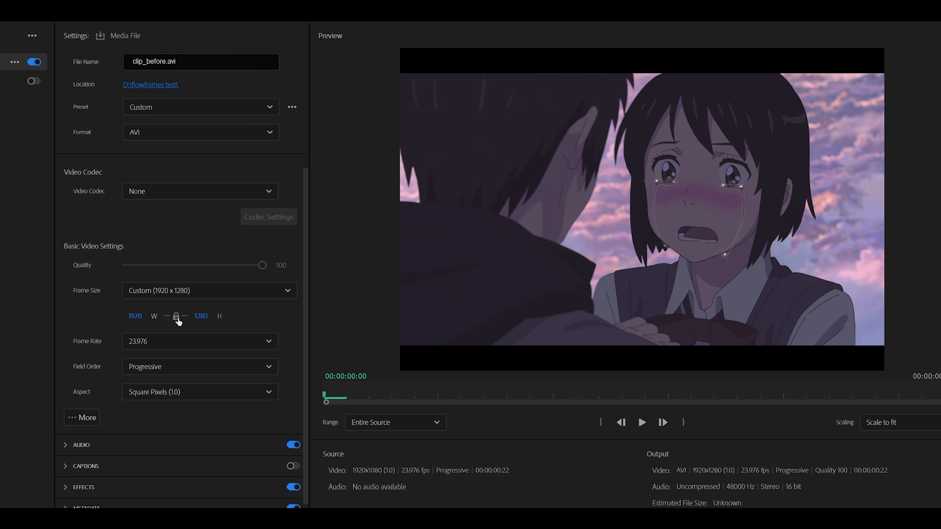
pyautogui.click(204, 316)
pyautogui.write('1080')
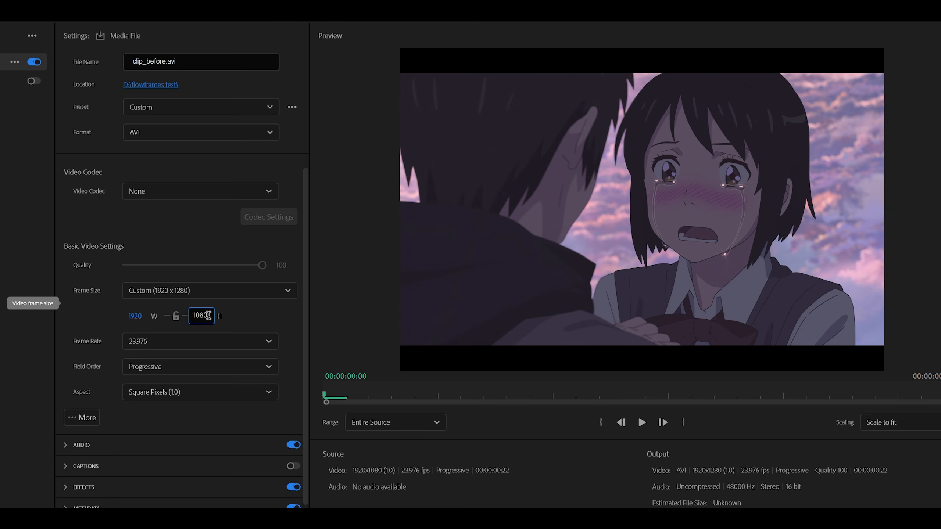
pyautogui.click(246, 321)
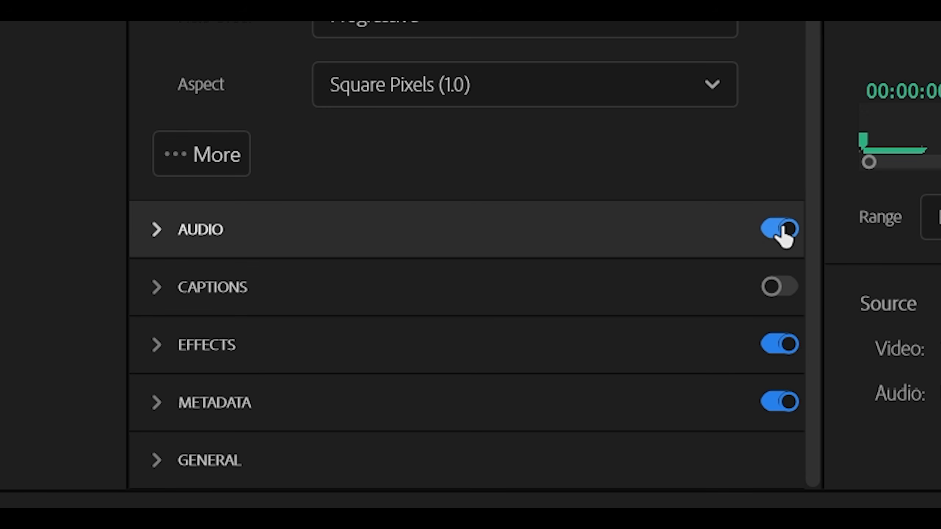
# Exclude audio from the output and export clip_before.avi
pyautogui.click(784, 229)
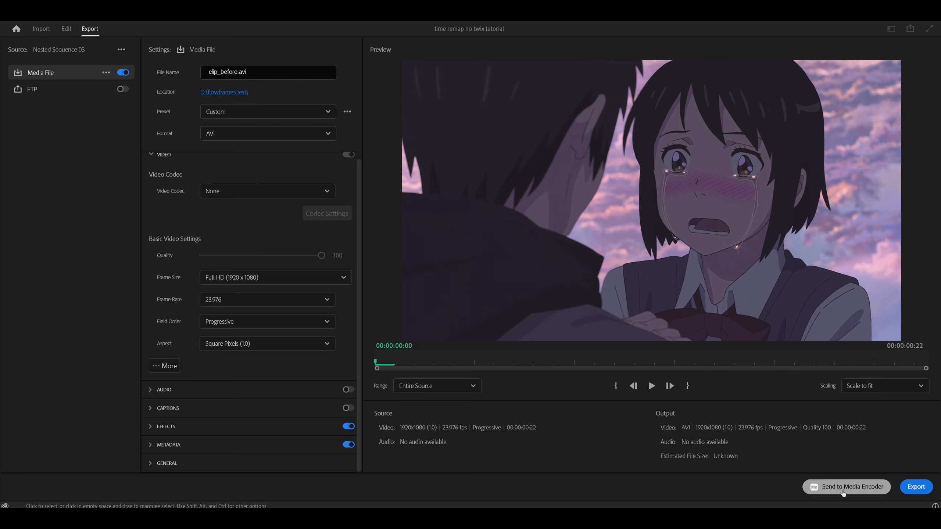
pyautogui.click(915, 486)
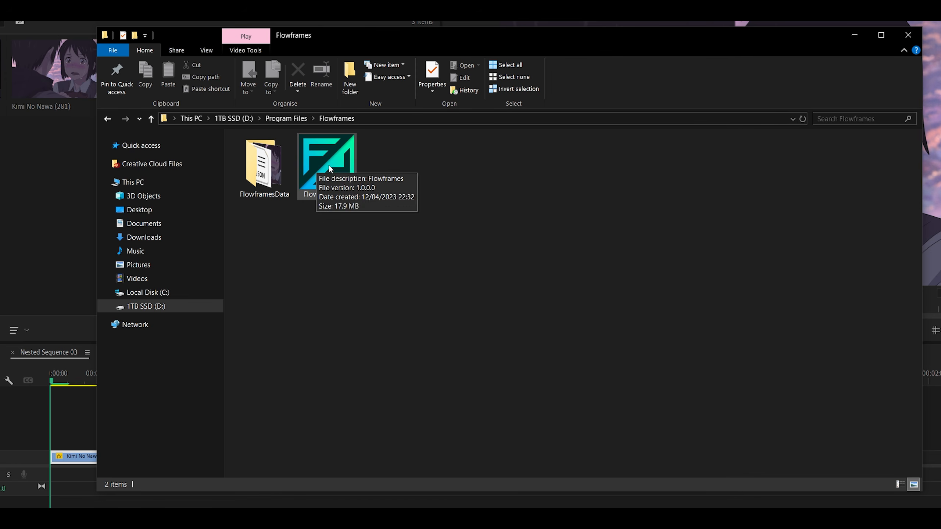
# Launch Flowframes from its Program Files folder and load clip_before.avi as the input video
pyautogui.doubleClick(329, 166)
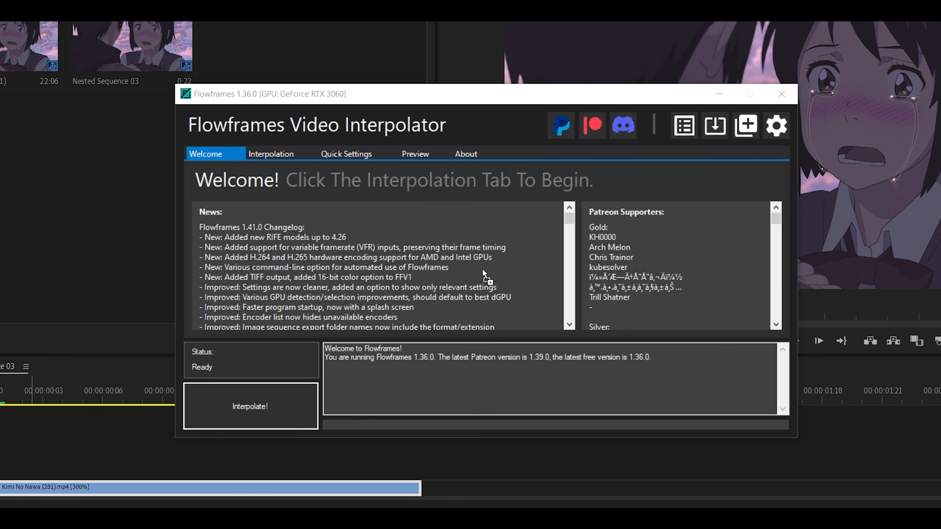
pyautogui.moveTo(482, 268); pyautogui.dragTo(482, 267)
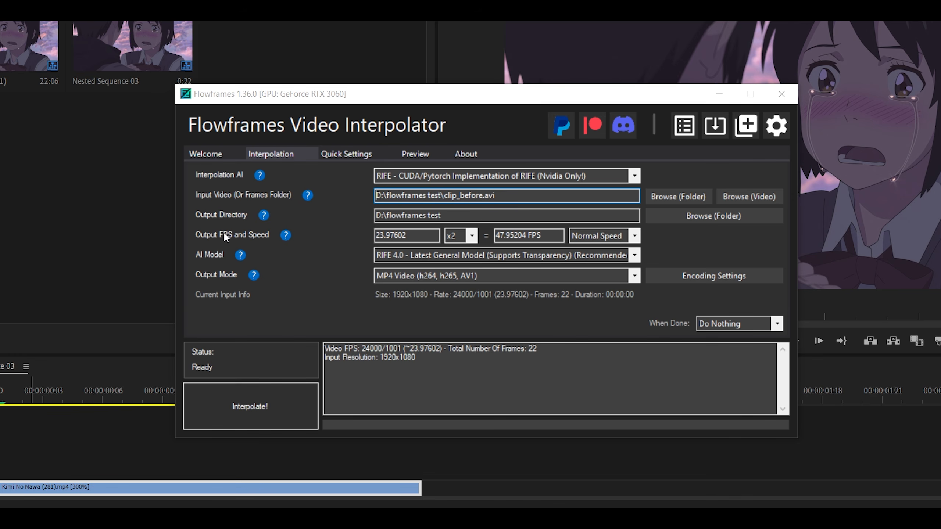
# Set the output frame rate multiplier to x8 and run the interpolation with the RIFE 4.0 model
pyautogui.click(471, 237)
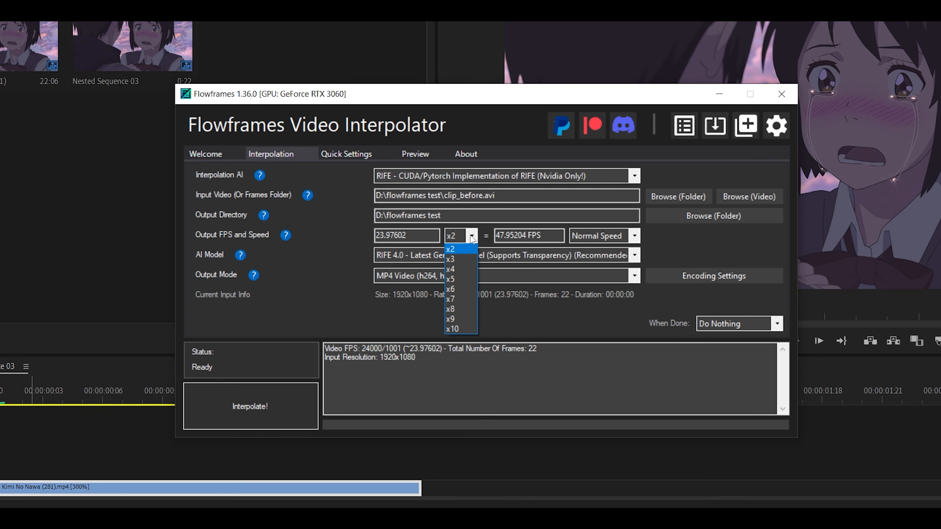
pyautogui.click(466, 309)
pyautogui.click(469, 240)
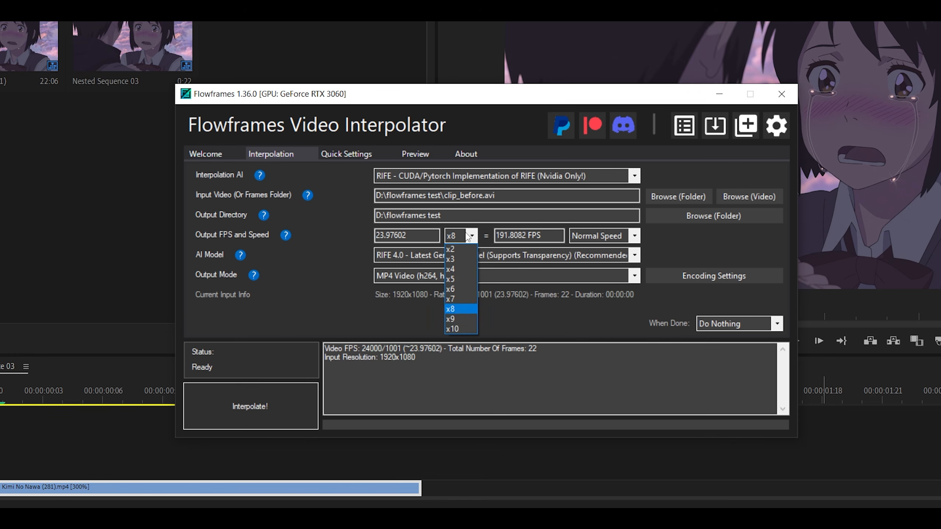
pyautogui.click(461, 308)
pyautogui.click(430, 255)
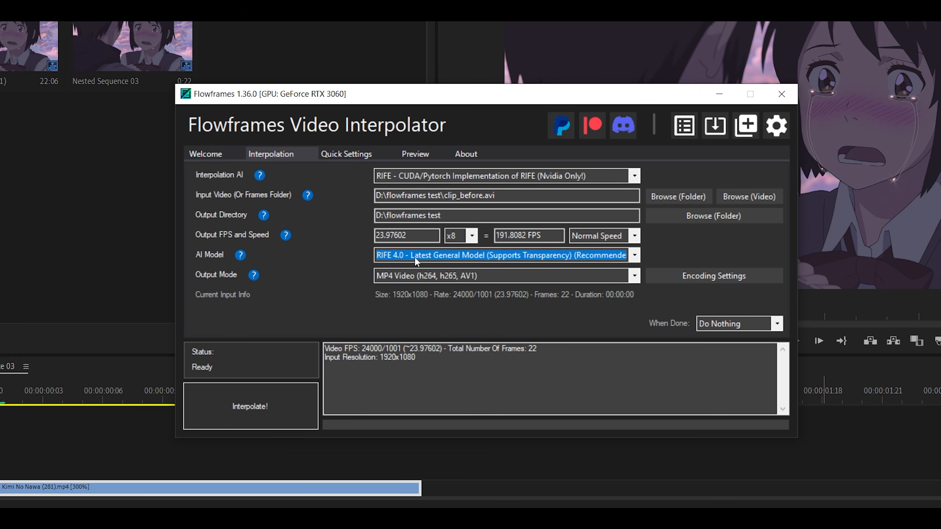
pyautogui.click(427, 258)
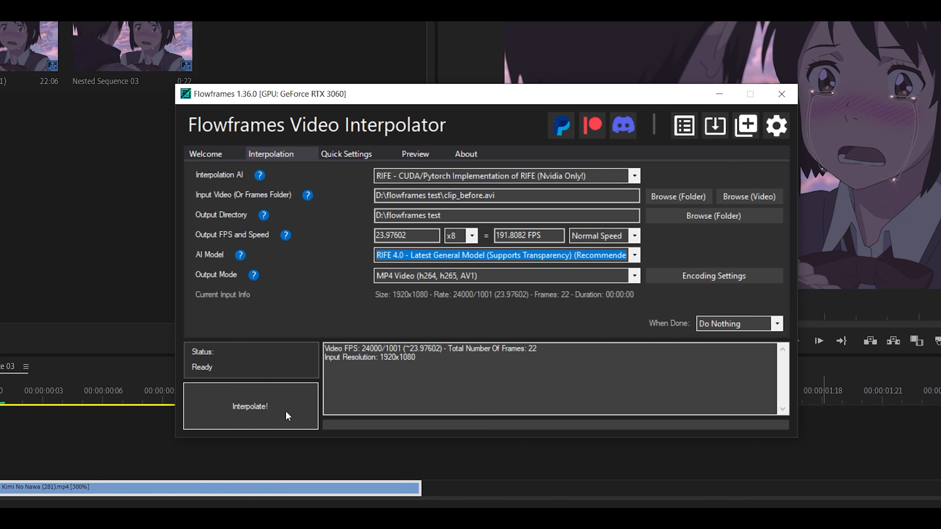
pyautogui.click(271, 387)
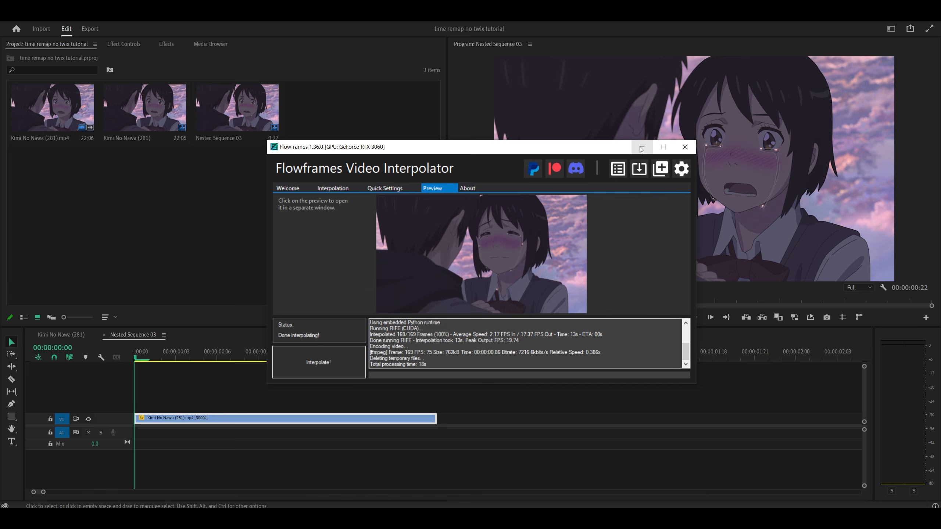
# Switch back to Premiere Pro and clear the contents of the Kimi No Nawa (281) sequence
pyautogui.click(718, 94)
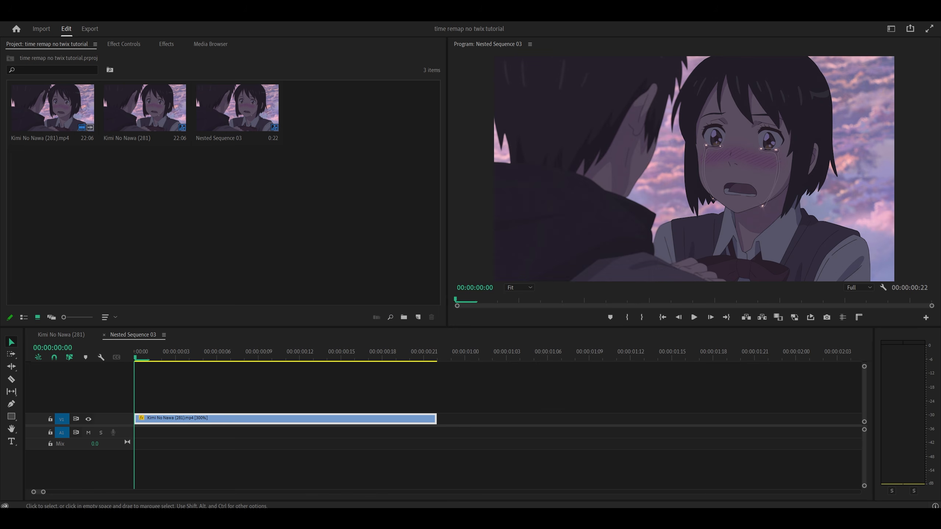
pyautogui.click(87, 335)
pyautogui.click(256, 407)
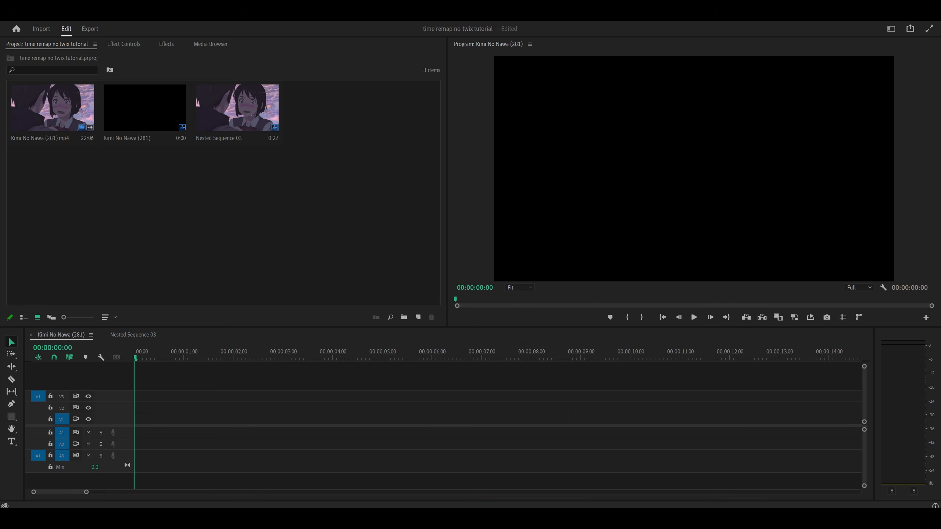
# Place the interpolated clip_before-8x-RIFE video at the start of track V1, keeping the existing sequence settings
pyautogui.moveTo(939, 456); pyautogui.dragTo(139, 425)
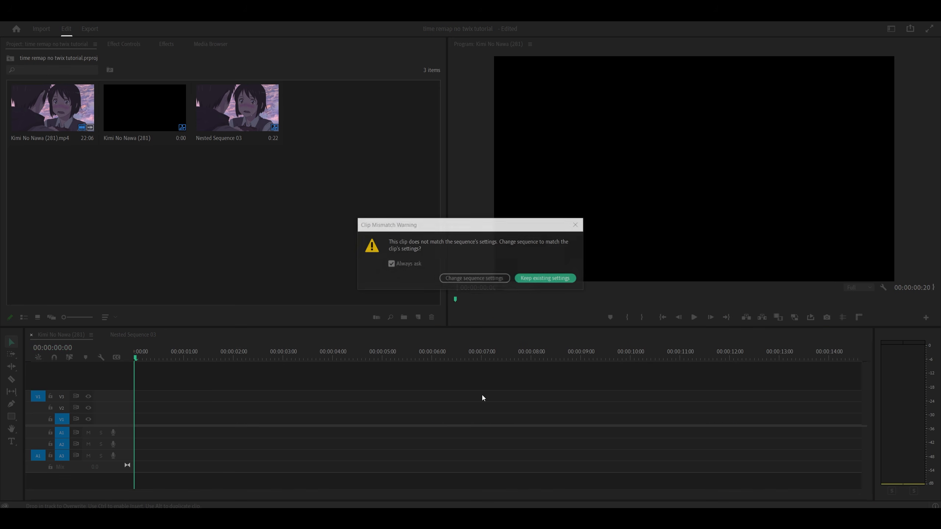
pyautogui.click(543, 280)
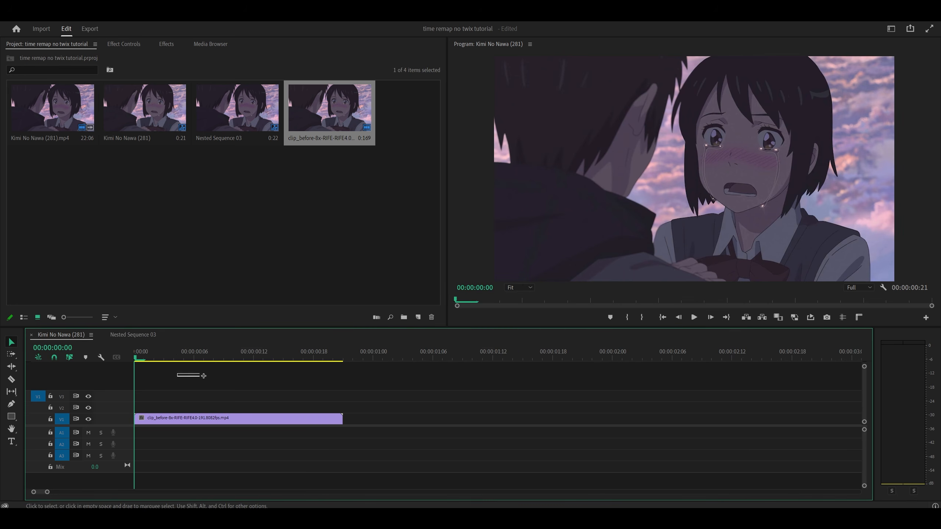
# Play the interpolated clip twice to examine its motion, returning to the sequence start each time
pyautogui.press('space')
pyautogui.moveTo(207, 353); pyautogui.dragTo(71, 354)
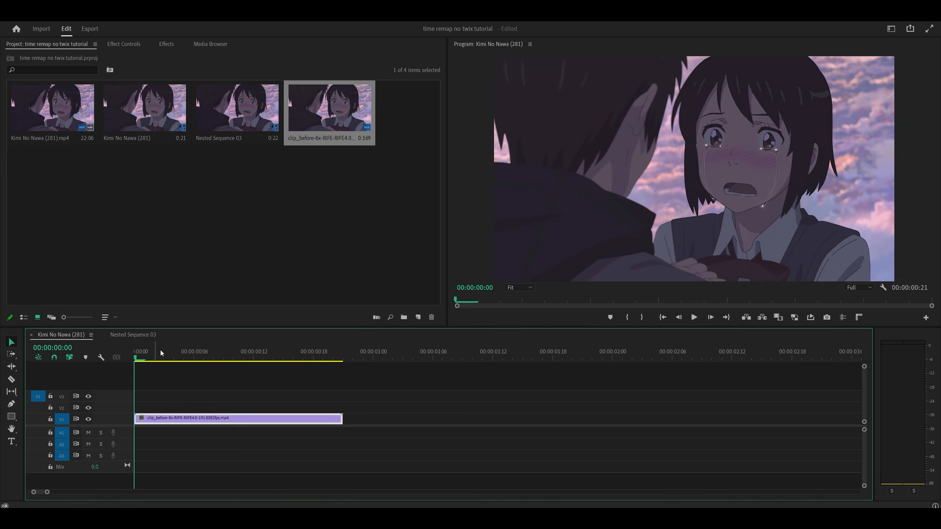
pyautogui.press('space')
pyautogui.moveTo(184, 355); pyautogui.dragTo(126, 355)
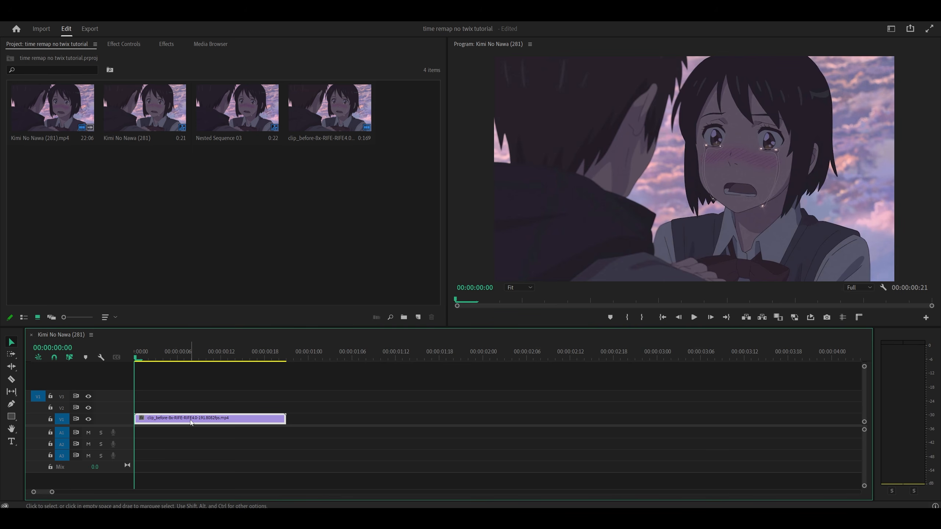
# Slow the interpolated clip on track V1 to one eighth of its speed by entering 100/8 percent
pyautogui.rightClick(192, 421)
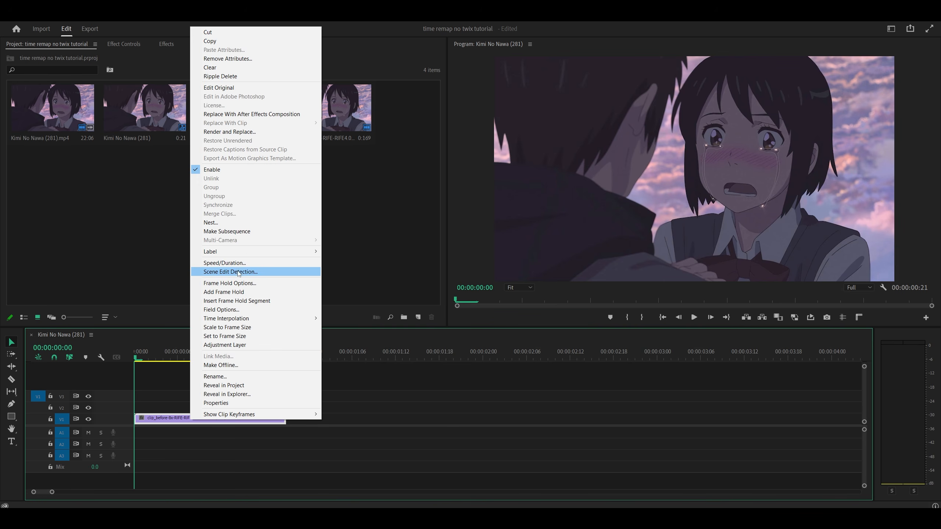
pyautogui.click(224, 263)
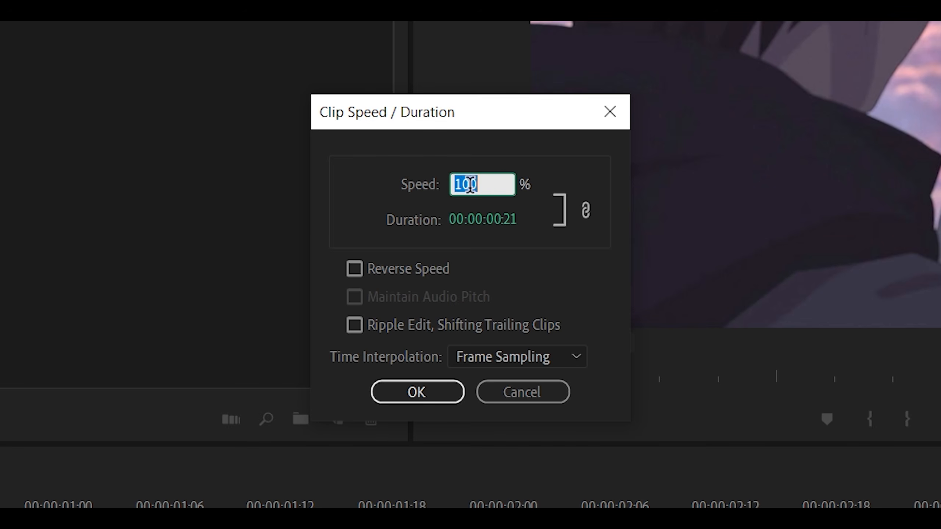
pyautogui.click(478, 225)
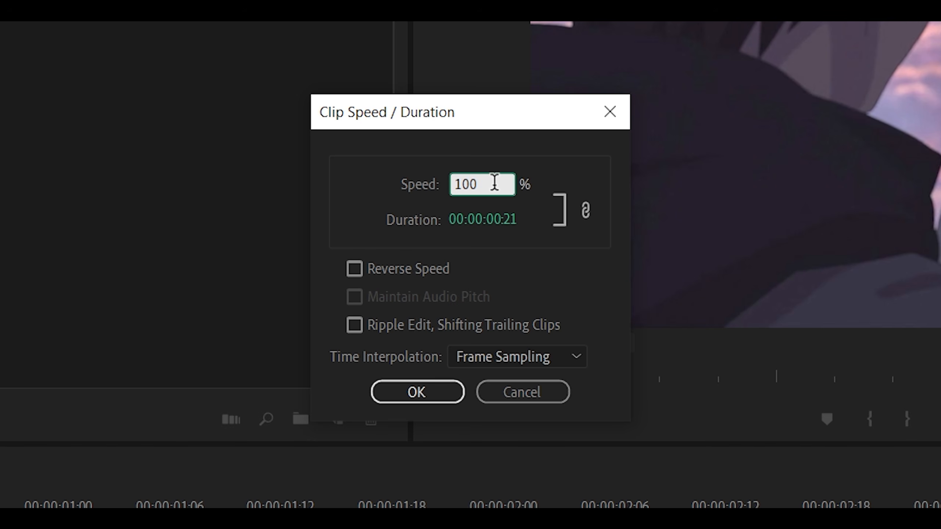
pyautogui.write('/8')
pyautogui.click(424, 397)
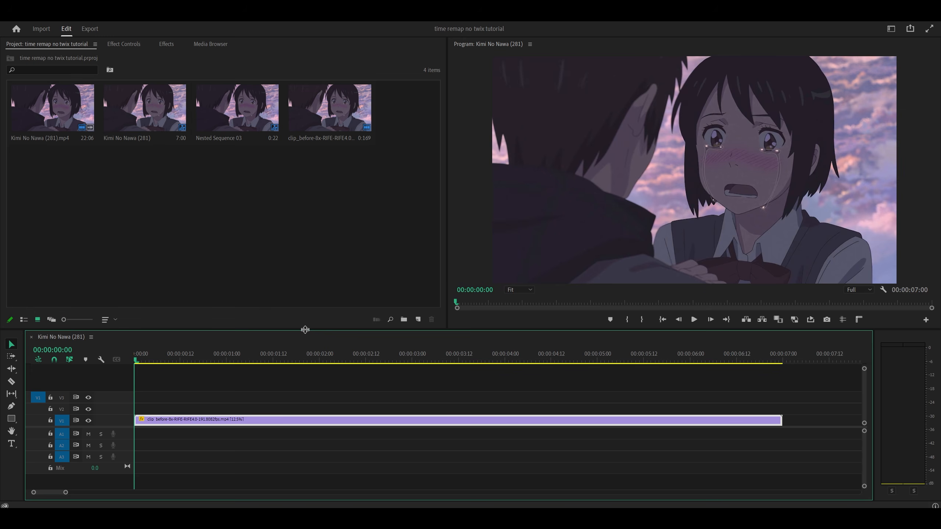
# Enlarge the timeline area and nest the slowed clip as Nested Sequence 04
pyautogui.moveTo(305, 329); pyautogui.dragTo(257, 306)
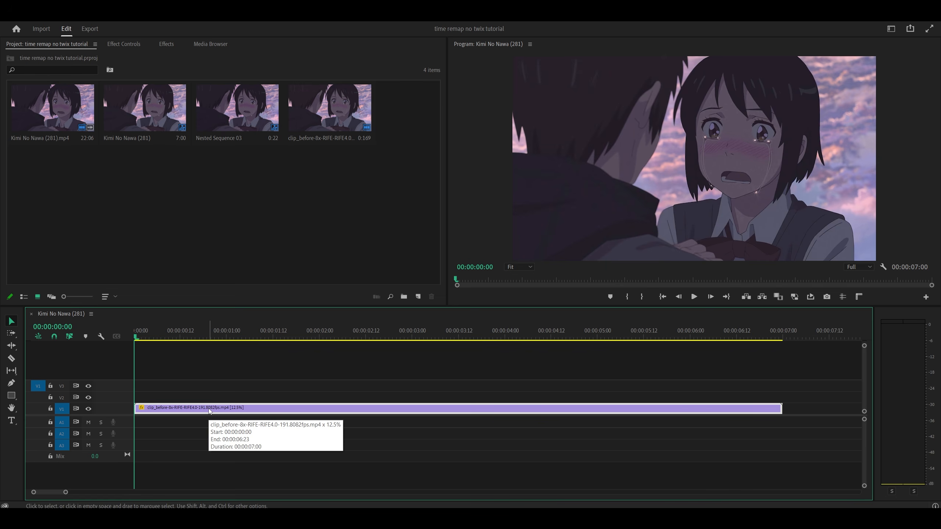
pyautogui.rightClick(239, 409)
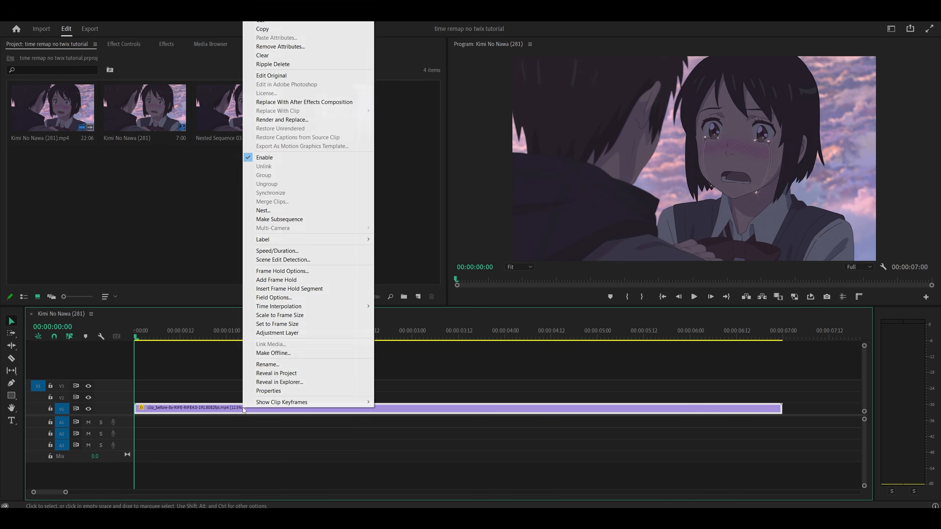
pyautogui.click(307, 210)
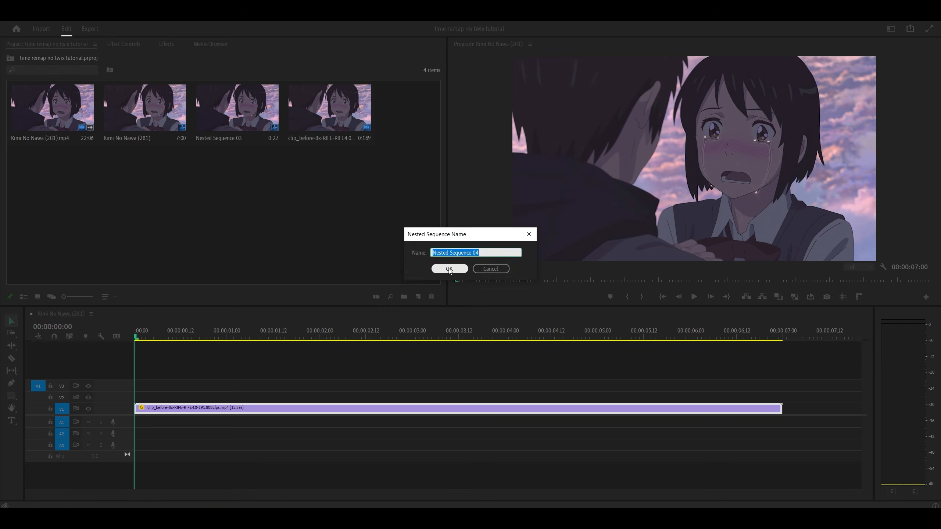
pyautogui.press('Return')
# Open Nested Sequence 04, bring up its sequence settings and accept them
pyautogui.doubleClick(235, 407)
pyautogui.click(57, 16)
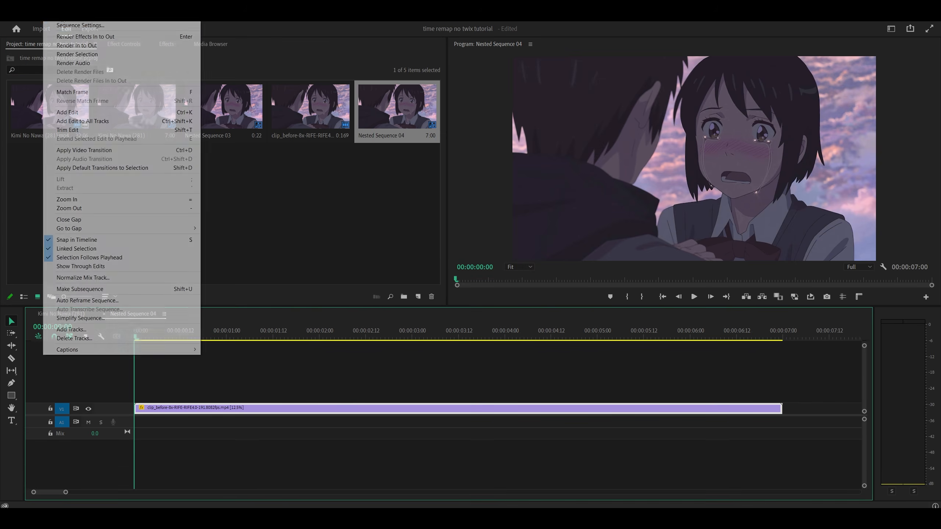
pyautogui.click(89, 26)
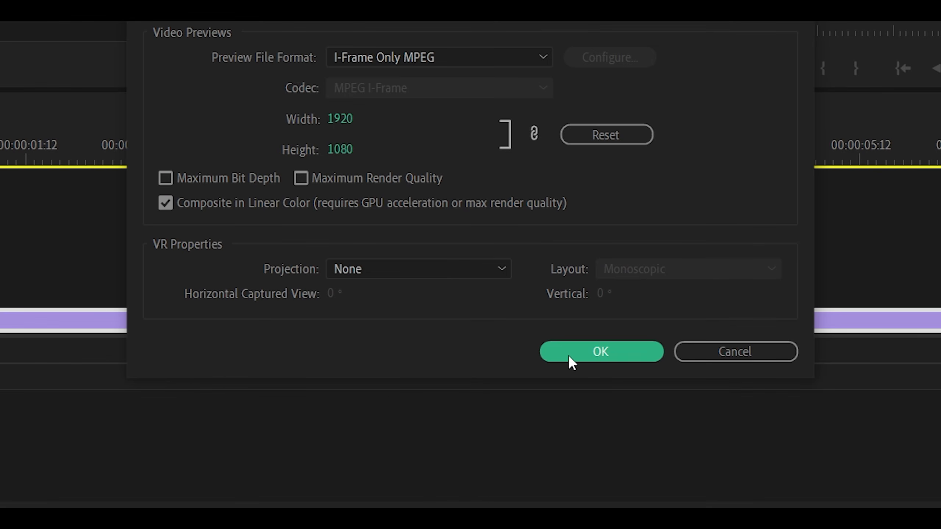
pyautogui.click(554, 351)
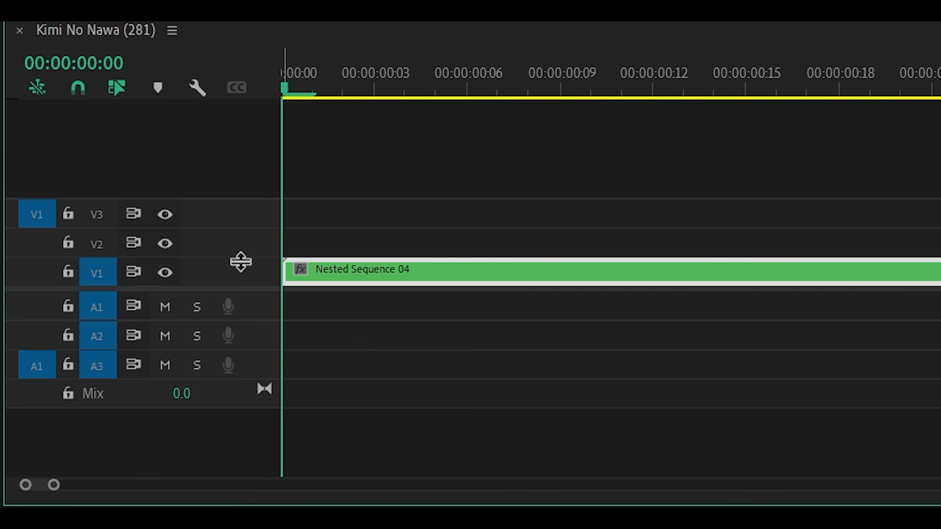
# Increase the height of track V1 and display the Time Remapping Speed line on the Nested Sequence 04 clip
pyautogui.moveTo(231, 260); pyautogui.dragTo(243, 130)
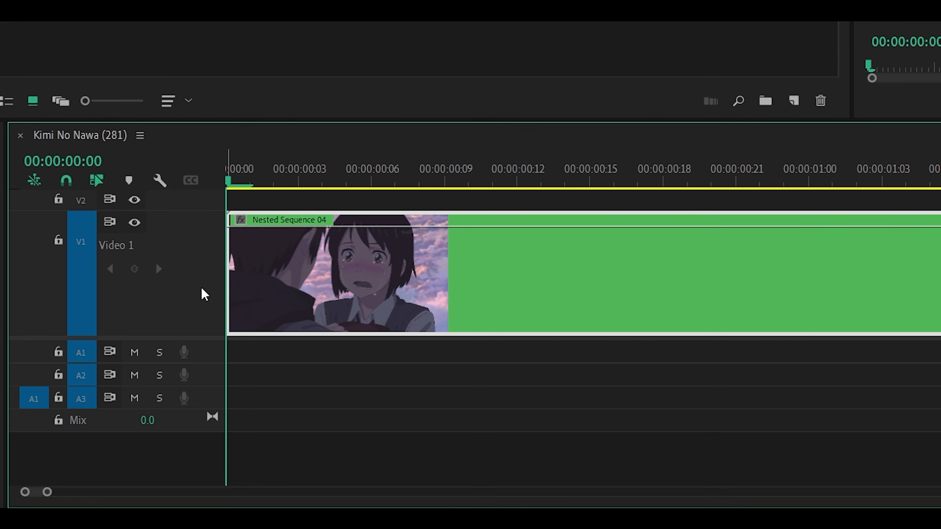
pyautogui.scroll(-3, 201, 289)
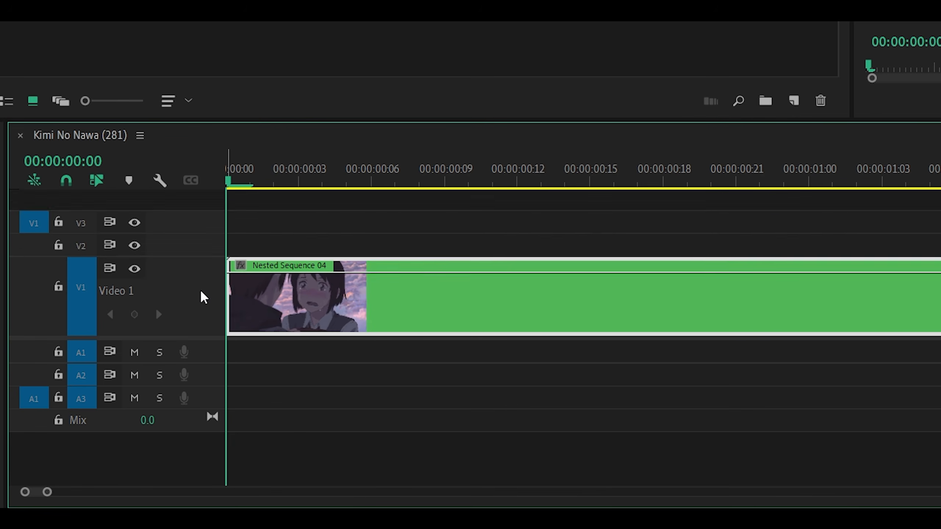
pyautogui.scroll(4, 200, 291)
pyautogui.moveTo(217, 337); pyautogui.dragTo(207, 360)
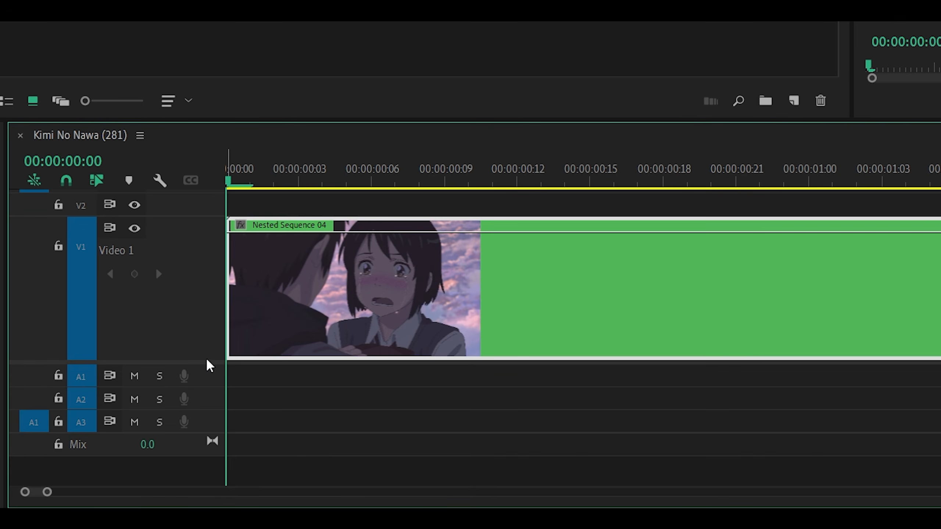
pyautogui.click(241, 226)
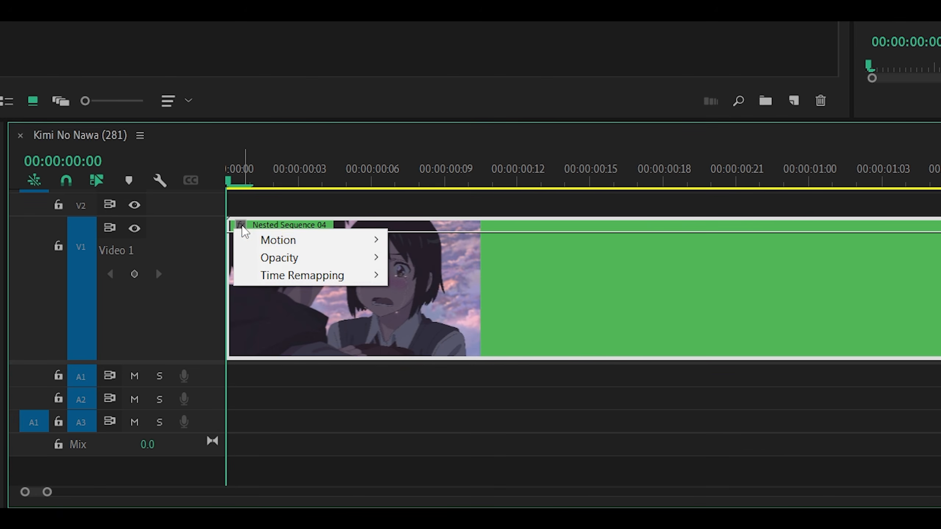
pyautogui.moveTo(322, 274)
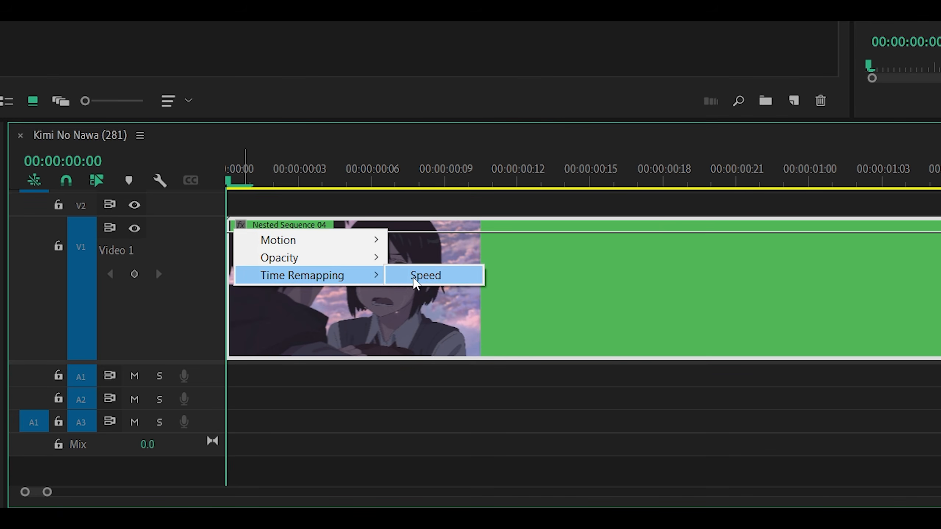
pyautogui.click(417, 277)
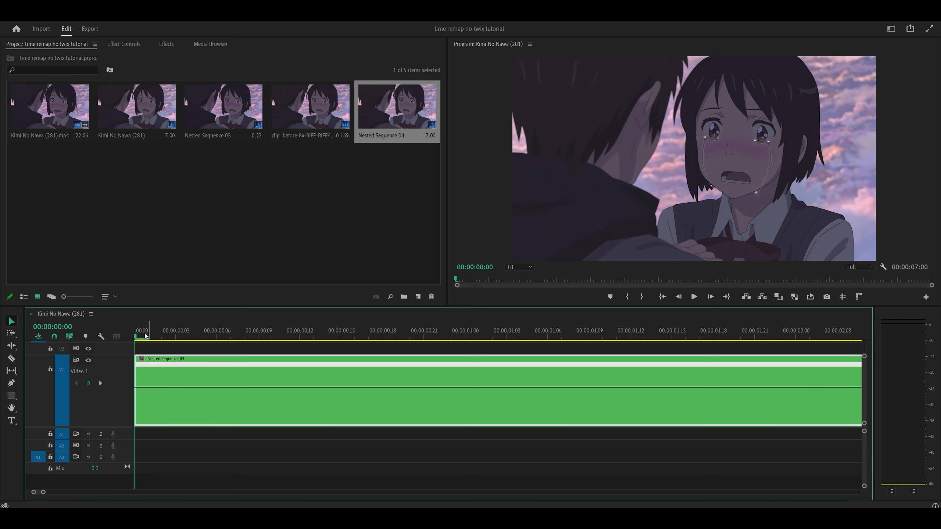
# Add a time remapping speed keyframe to the nested clip at 00:00:00:01
pyautogui.moveTo(147, 336)
pyautogui.mouseDown()
pyautogui.moveTo(165, 332)
pyautogui.moveTo(156, 334)
pyautogui.mouseUp()
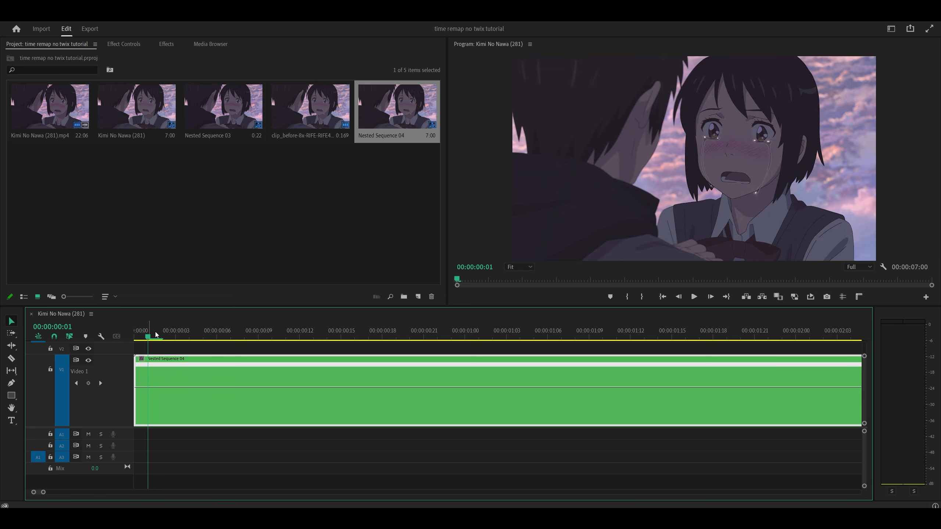
pyautogui.moveTo(156, 335); pyautogui.dragTo(147, 341)
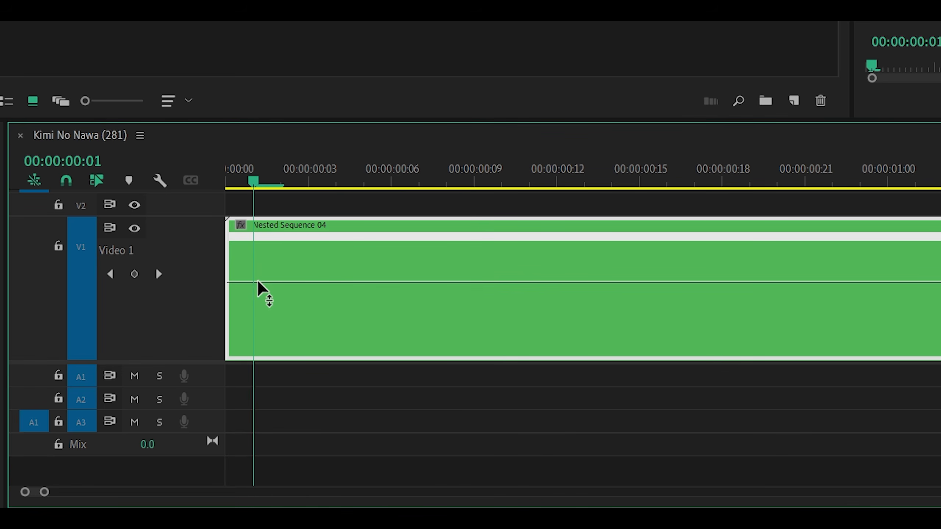
pyautogui.moveTo(256, 284)
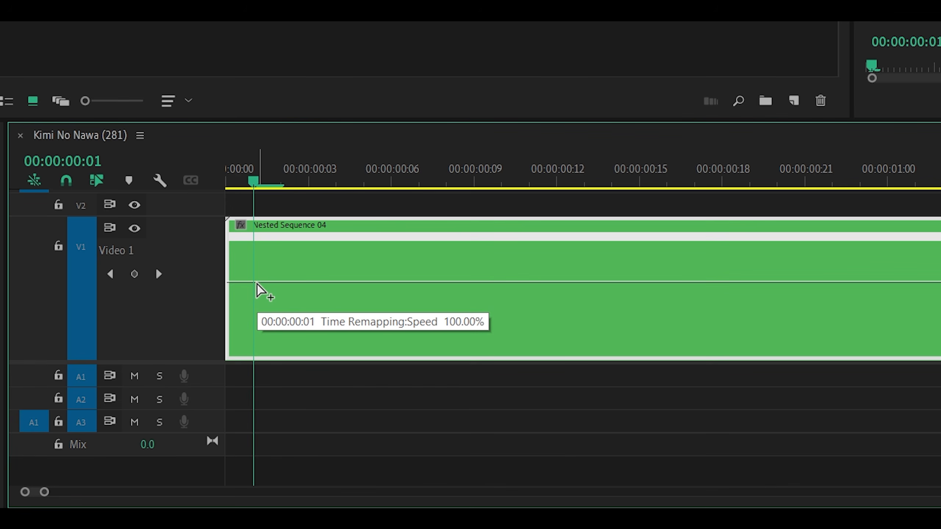
pyautogui.keyDown('ctrl'); pyautogui.click(257, 284); pyautogui.keyUp('ctrl')
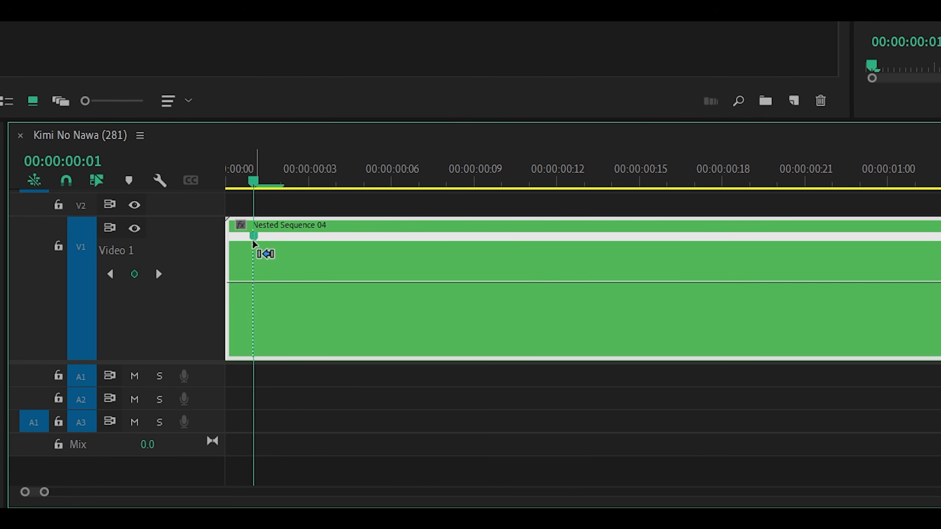
# Split the speed keyframe into a transition ending at about 00:00:00:11 and play back the start of the clip
pyautogui.press('Left')
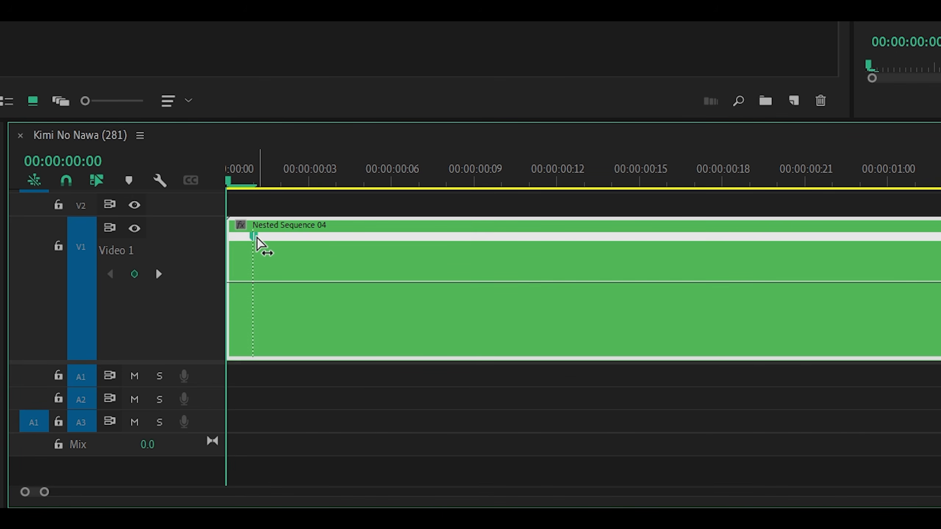
pyautogui.moveTo(255, 235); pyautogui.dragTo(548, 254)
pyautogui.press('space')
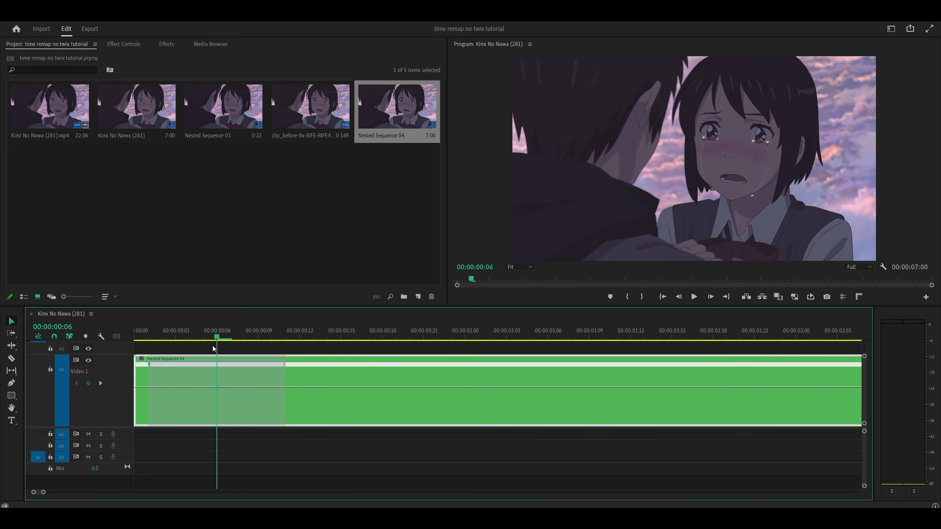
pyautogui.moveTo(366, 351); pyautogui.dragTo(159, 356)
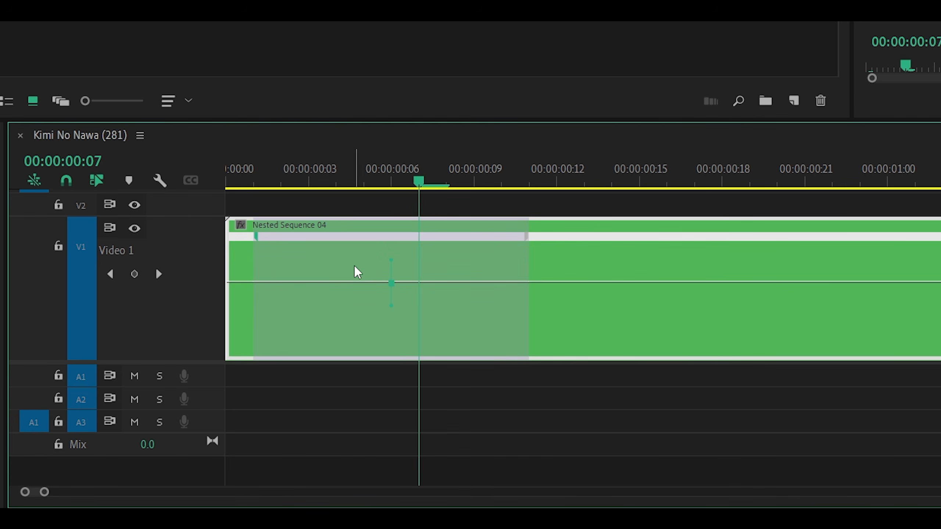
# Raise the clip's speed before the transition and shift the transition so it starts at about 00:00:00:01
pyautogui.click(236, 281)
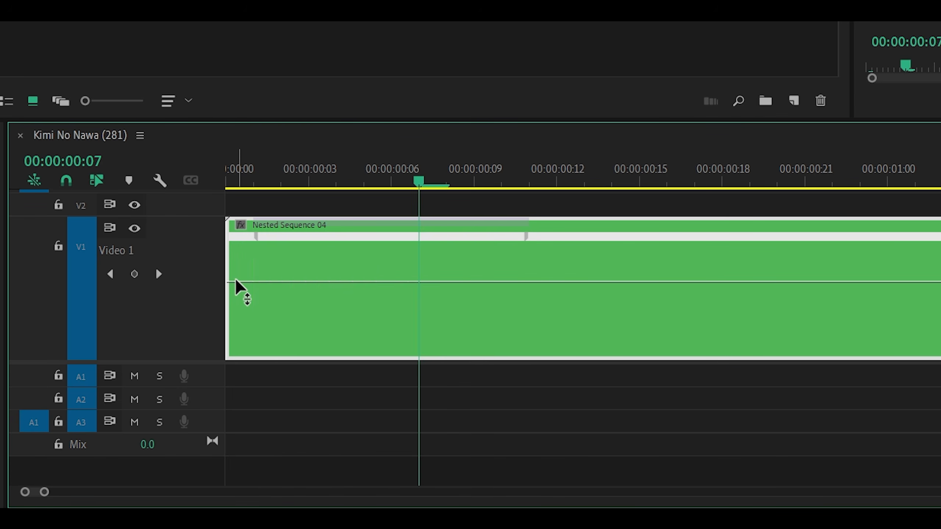
pyautogui.moveTo(236, 280)
pyautogui.mouseDown()
pyautogui.moveTo(235, 247)
pyautogui.moveTo(247, 248)
pyautogui.moveTo(237, 249)
pyautogui.mouseUp()
pyautogui.moveTo(289, 172); pyautogui.dragTo(227, 174)
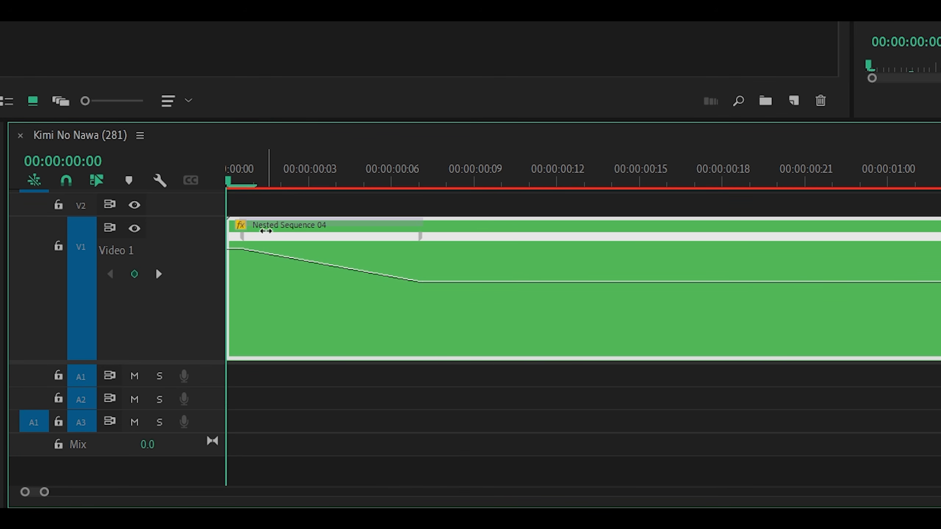
pyautogui.moveTo(278, 233); pyautogui.dragTo(296, 234)
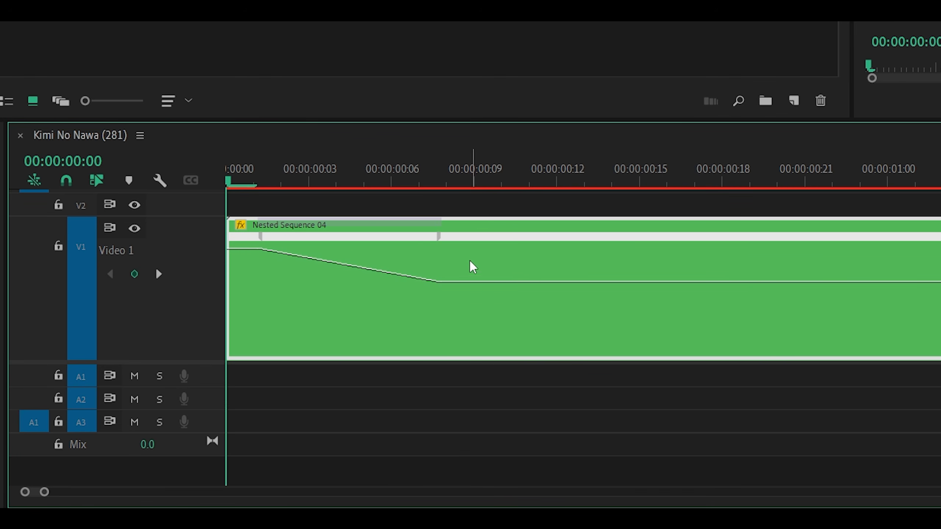
# Lower the speed after the transition and stretch the ramp so it ends at about 00:00:00:11
pyautogui.moveTo(452, 237); pyautogui.dragTo(608, 244)
pyautogui.moveTo(243, 255); pyautogui.dragTo(242, 226)
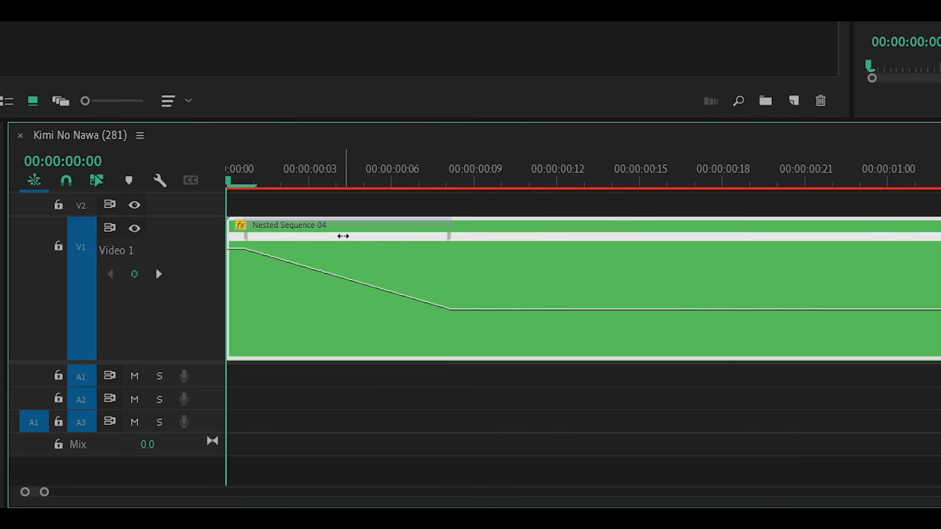
pyautogui.moveTo(438, 231); pyautogui.dragTo(529, 234)
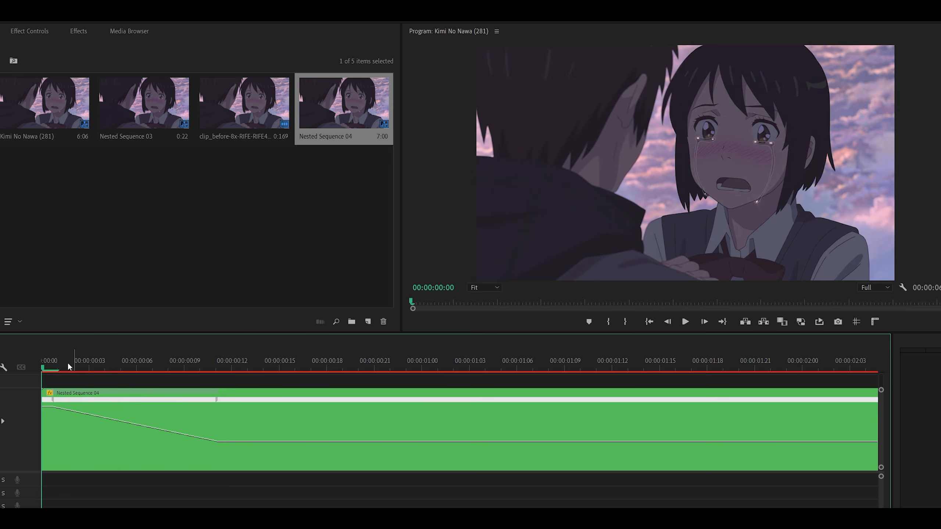
# Play the sequence from the start to examine the first speed ramp
pyautogui.press('space')
pyautogui.click(274, 178)
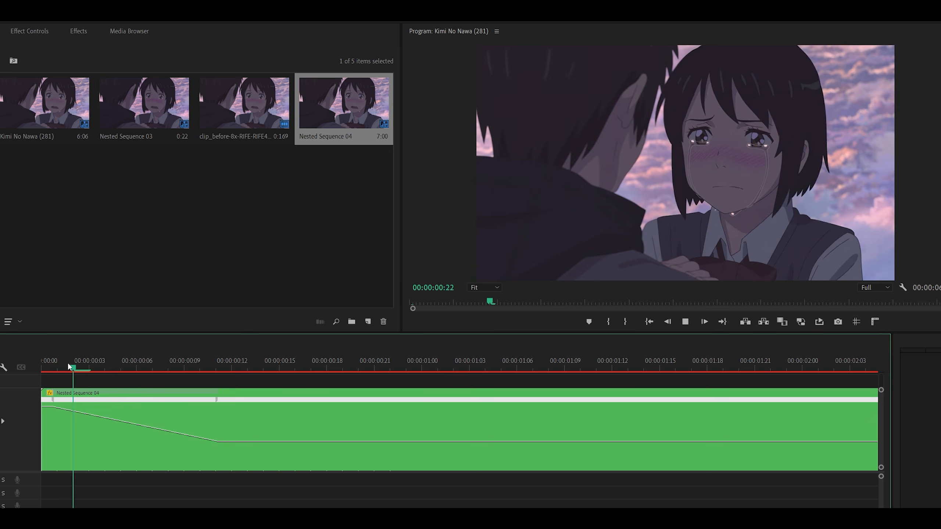
pyautogui.press('space')
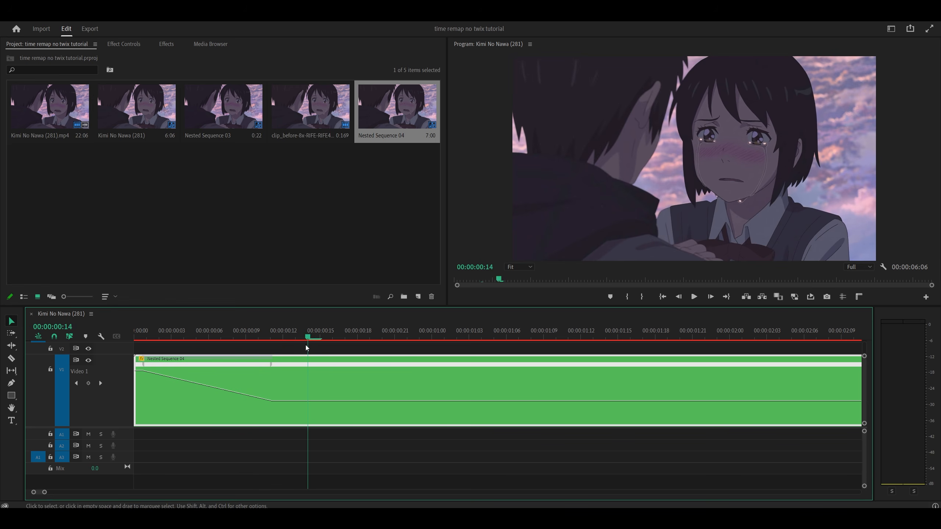
# Add a second speed keyframe at 00:00:00:14 and split it into a transition ending at about 00:00:00:17
pyautogui.moveTo(389, 348); pyautogui.dragTo(310, 355)
pyautogui.click(198, 363)
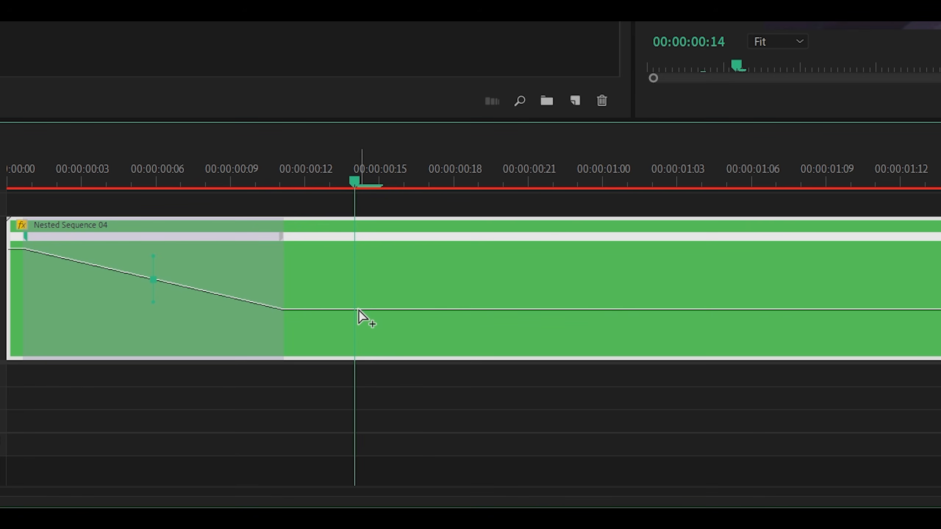
pyautogui.click(354, 236)
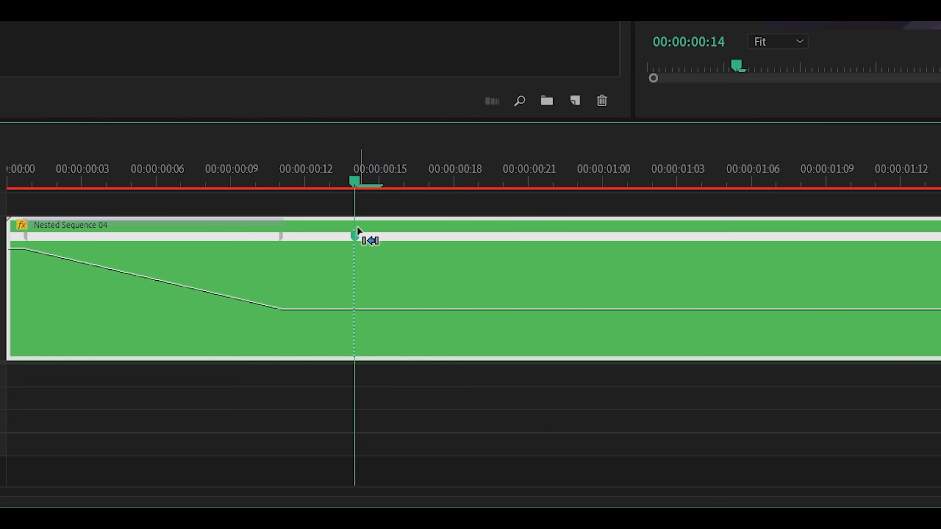
pyautogui.moveTo(372, 238); pyautogui.dragTo(476, 241)
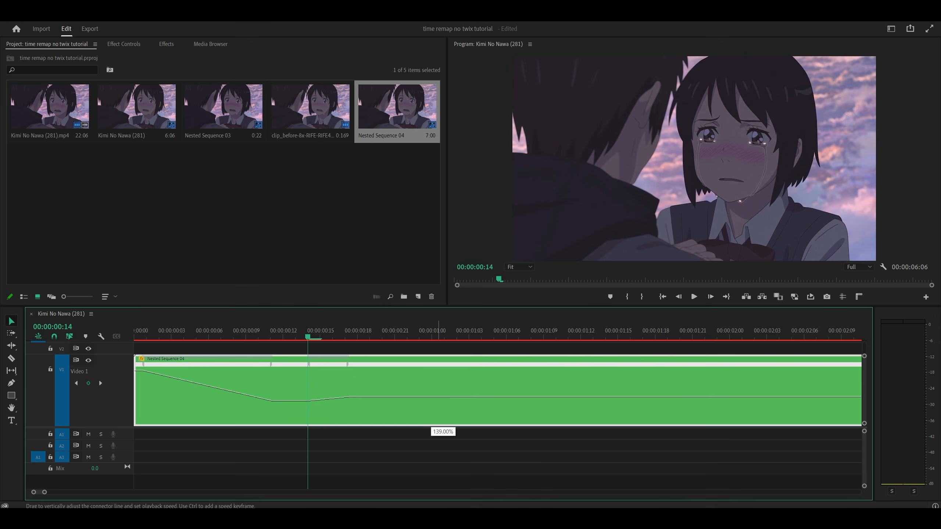
# Raise the speed after the second transition to the opening speed's level and end that ramp at about 00:00:00:16
pyautogui.moveTo(598, 306); pyautogui.dragTo(597, 283)
pyautogui.moveTo(449, 387); pyautogui.dragTo(398, 370)
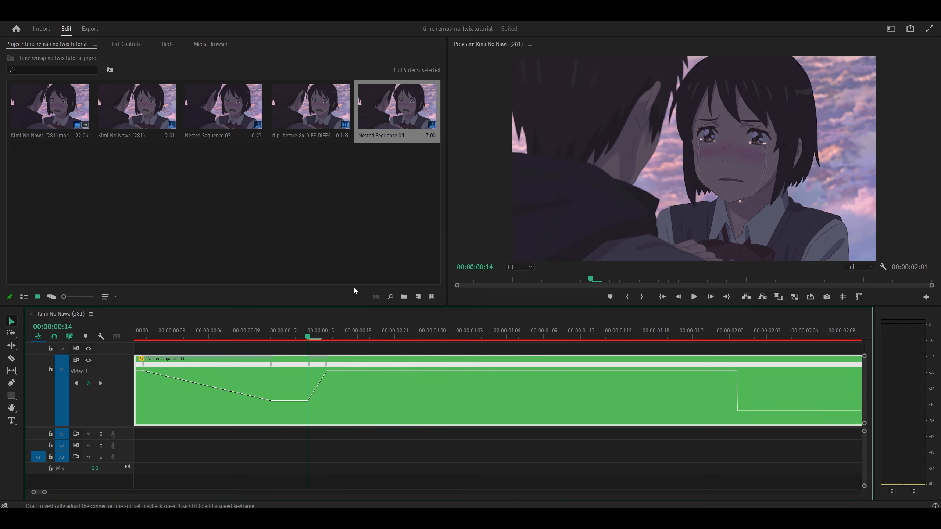
pyautogui.moveTo(327, 368); pyautogui.dragTo(337, 366)
pyautogui.moveTo(313, 331); pyautogui.dragTo(364, 334)
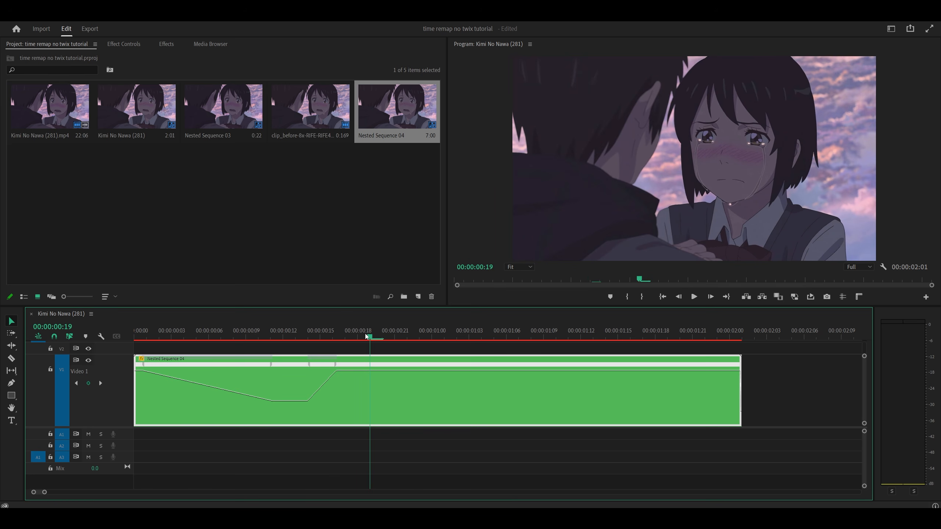
# Add a third speed keyframe at 00:00:00:19, split it into a ramp ending at about 00:00:01:01, and lower the following speed to the earlier slow level
pyautogui.keyDown('ctrl'); pyautogui.click(371, 373); pyautogui.keyUp('ctrl')
pyautogui.moveTo(373, 367)
pyautogui.mouseDown()
pyautogui.moveTo(463, 368)
pyautogui.moveTo(449, 397)
pyautogui.mouseUp()
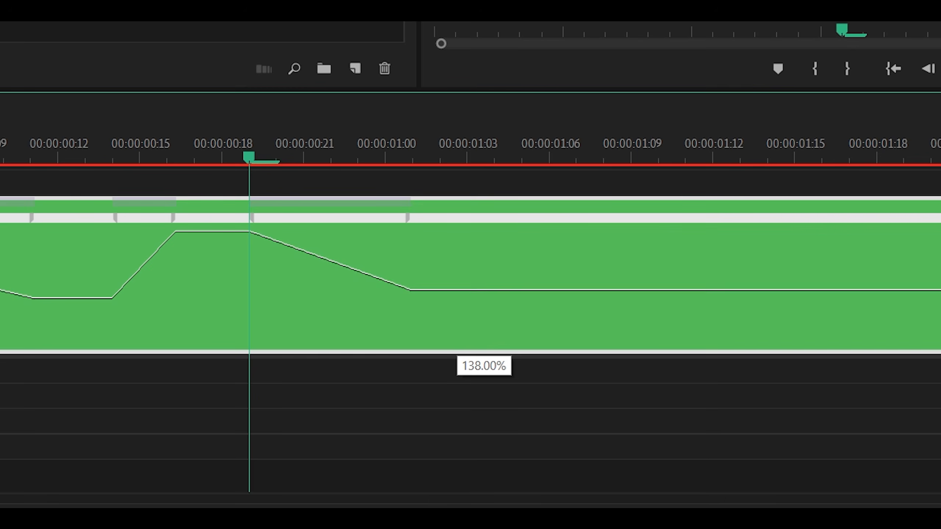
pyautogui.moveTo(484, 290); pyautogui.dragTo(484, 298)
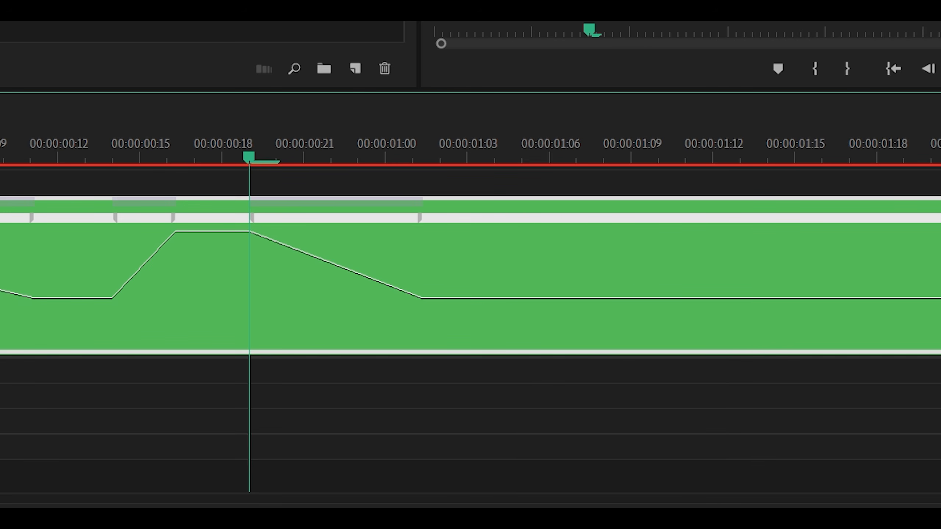
# Play the sequence from the start to examine all three speed ramps
pyautogui.press('-')
pyautogui.press('space')
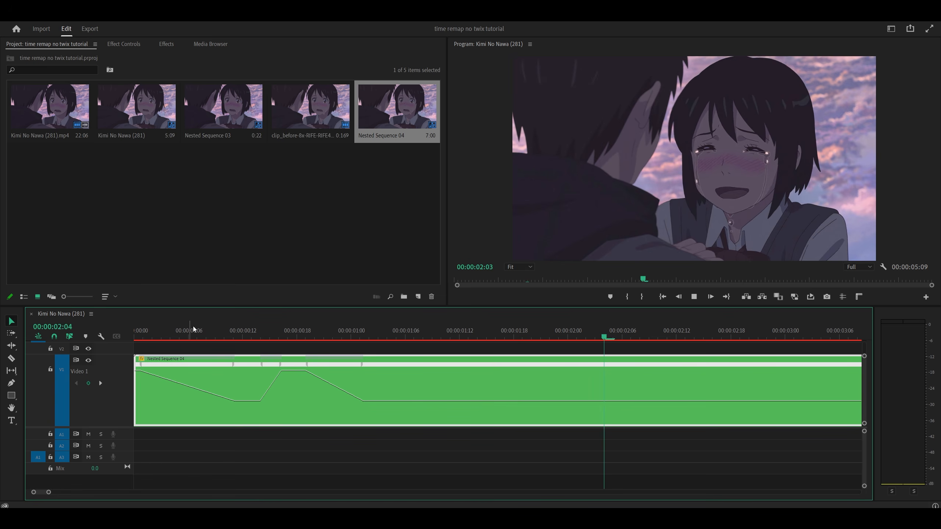
pyautogui.click(136, 331)
pyautogui.press('space')
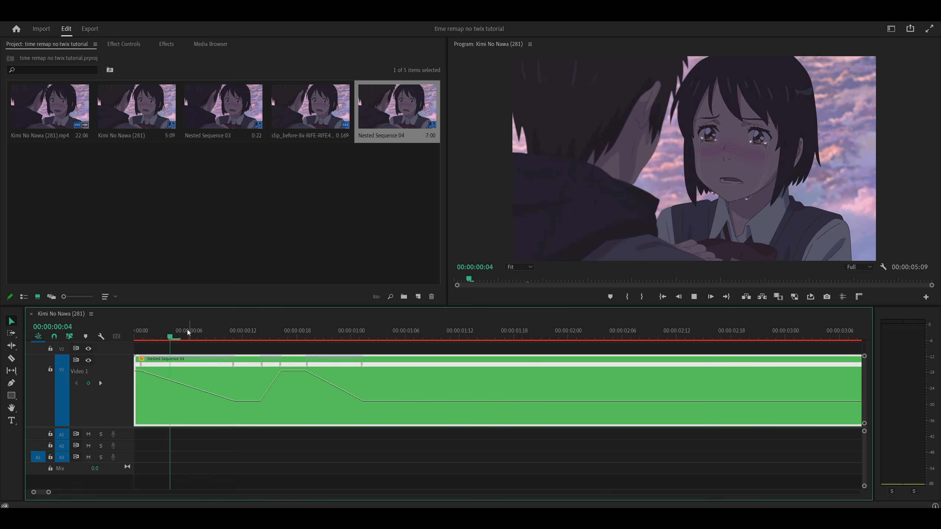
# Stretch the second ramp to end at about 00:00:00:17, raise the fast section's speed further, and save the project
pyautogui.click(228, 335)
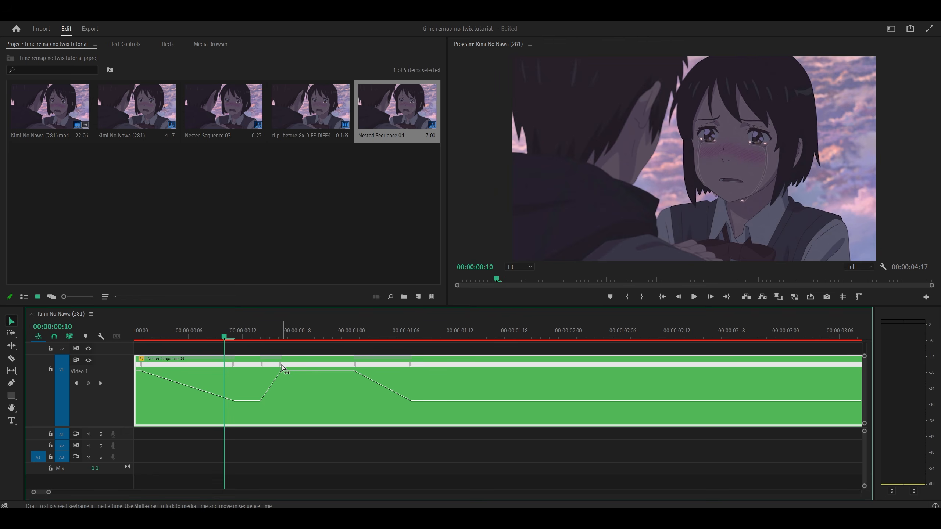
pyautogui.moveTo(281, 365); pyautogui.dragTo(295, 368)
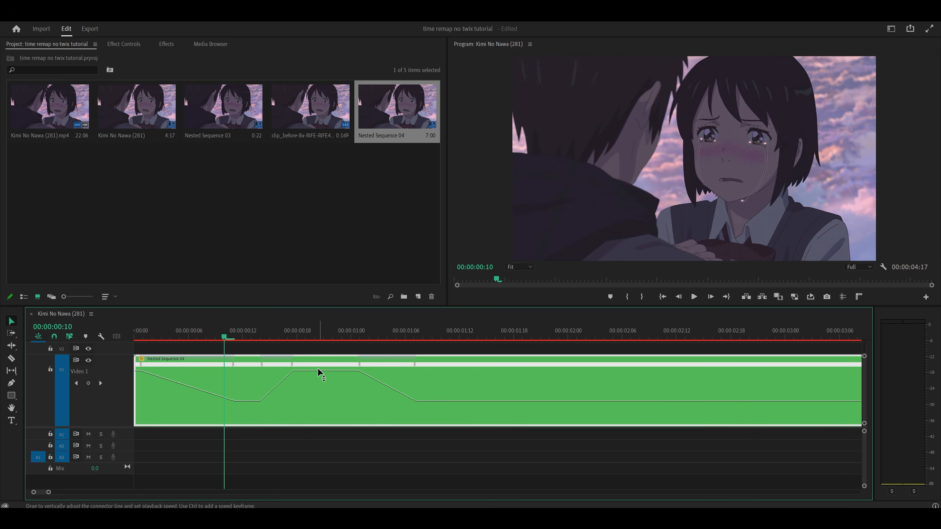
pyautogui.moveTo(252, 337)
pyautogui.mouseDown()
pyautogui.moveTo(379, 337)
pyautogui.moveTo(260, 337)
pyautogui.mouseUp()
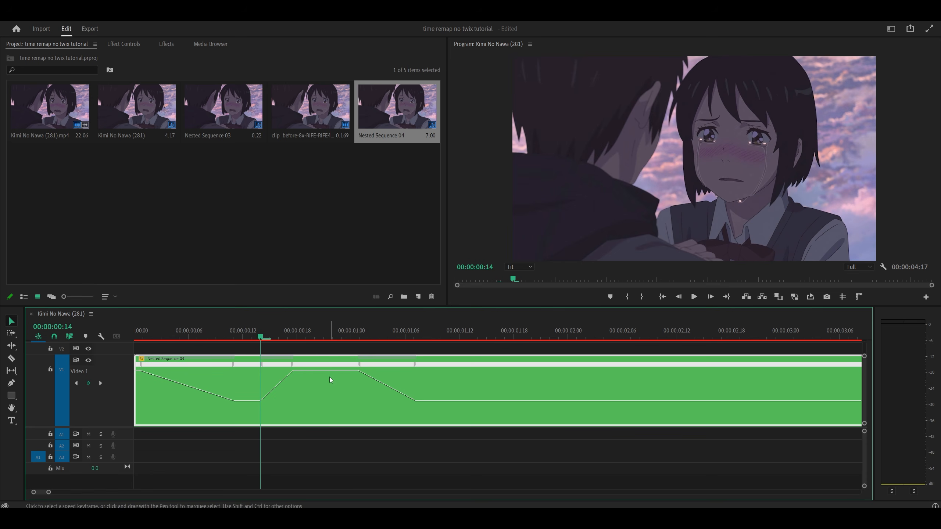
pyautogui.moveTo(325, 375); pyautogui.dragTo(325, 361)
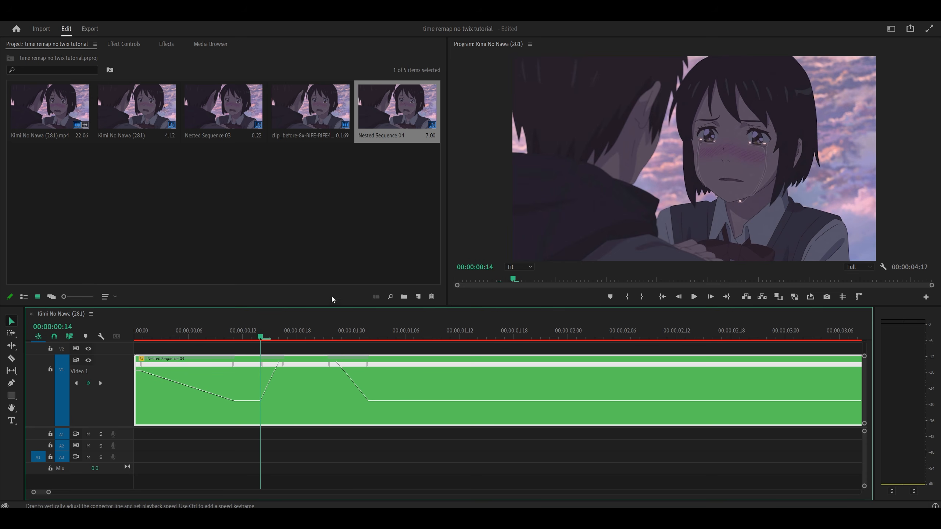
pyautogui.hotkey('ctrl', 's')
# Replay the sequence from about 00:00:00:05 to examine the faster middle section
pyautogui.click(179, 337)
pyautogui.press('space')
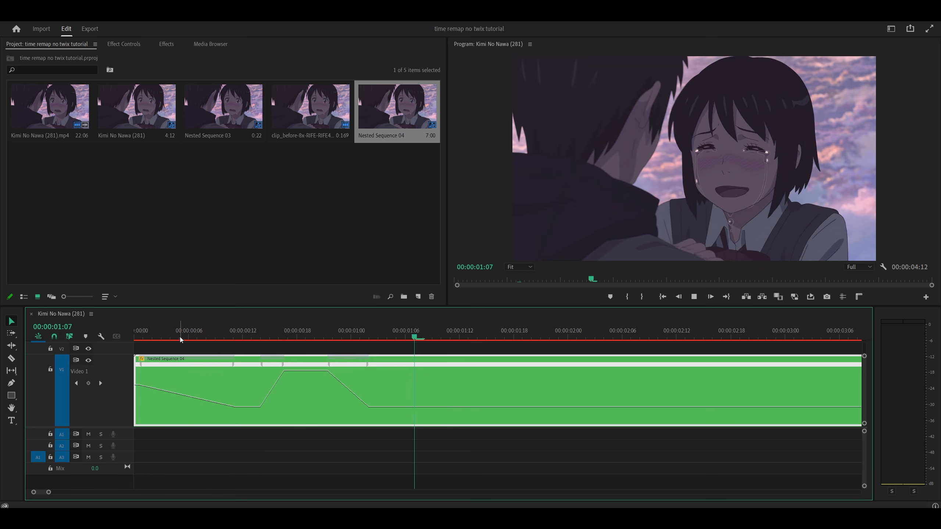
pyautogui.click(180, 337)
pyautogui.click(260, 337)
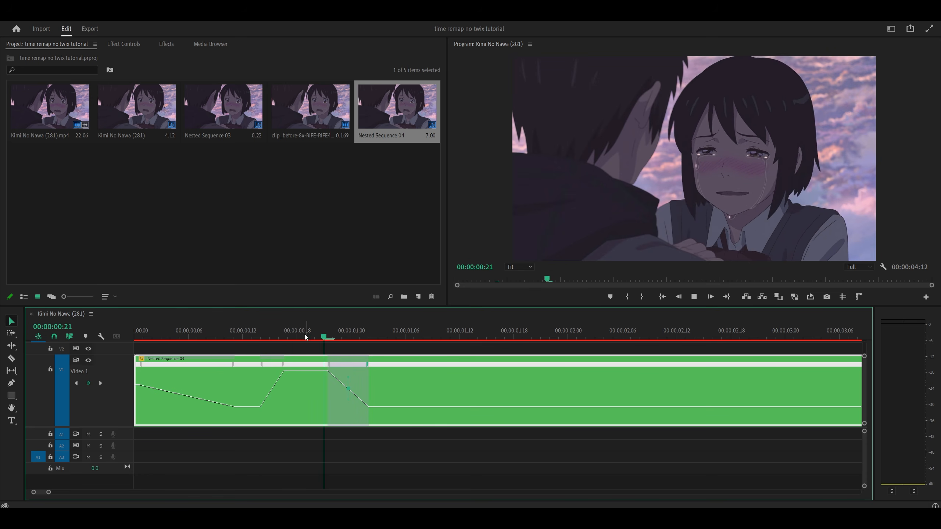
pyautogui.press('space')
# Stretch the third ramp so it ends at about 00:00:01:10, then replay the sequence from the start and save the project
pyautogui.click(314, 337)
pyautogui.moveTo(369, 369); pyautogui.dragTo(442, 367)
pyautogui.moveTo(316, 337); pyautogui.dragTo(135, 337)
pyautogui.press('space')
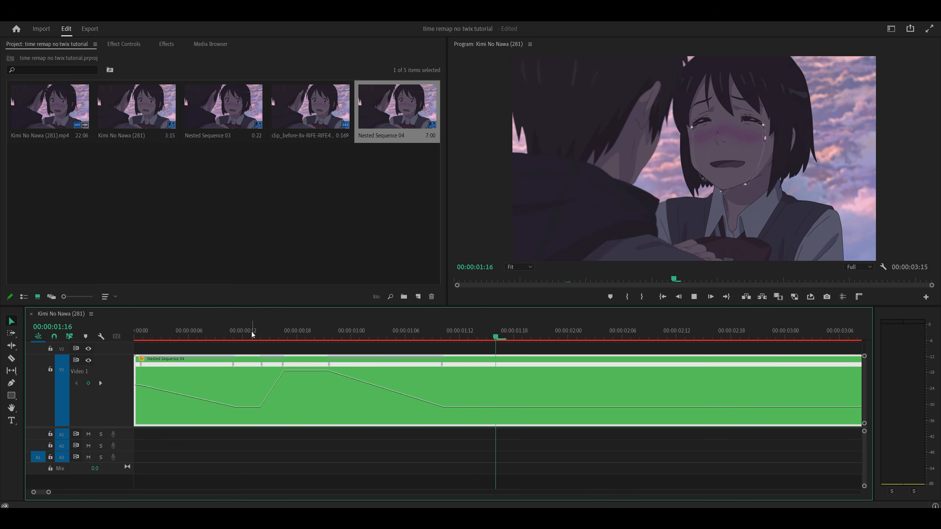
pyautogui.moveTo(254, 334); pyautogui.dragTo(462, 384)
pyautogui.hotkey('ctrl', 's')
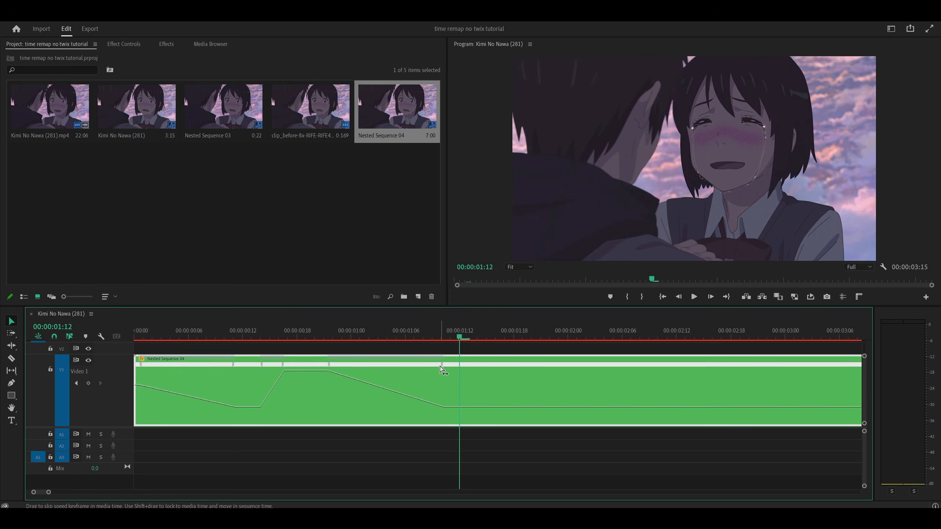
# Extend the third ramp so it ends at about 00:00:01:21, and replay the sequence from the start
pyautogui.click(443, 365)
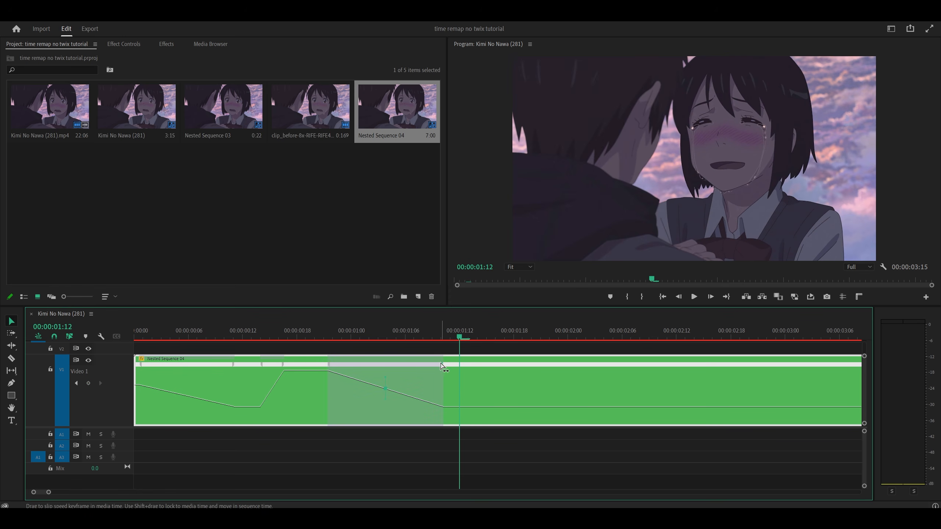
pyautogui.moveTo(441, 366); pyautogui.dragTo(540, 371)
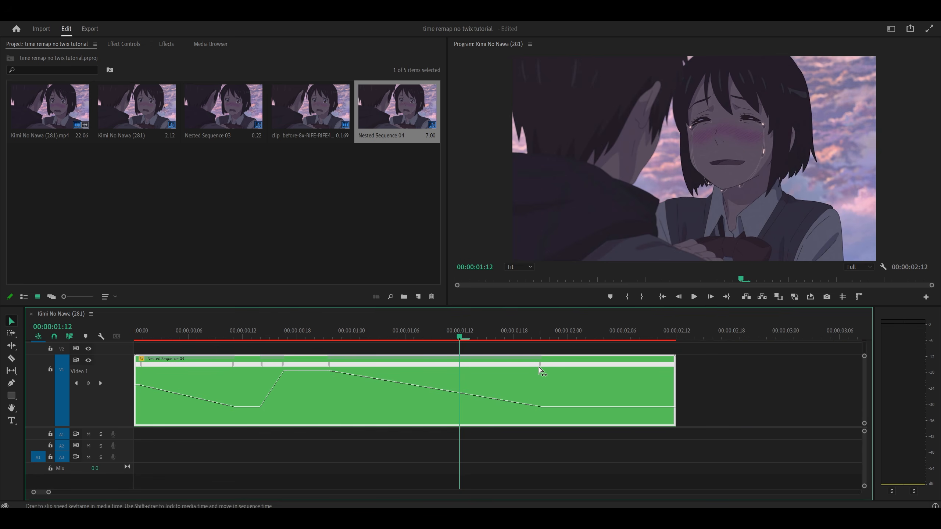
pyautogui.scroll(-1, 388, 343)
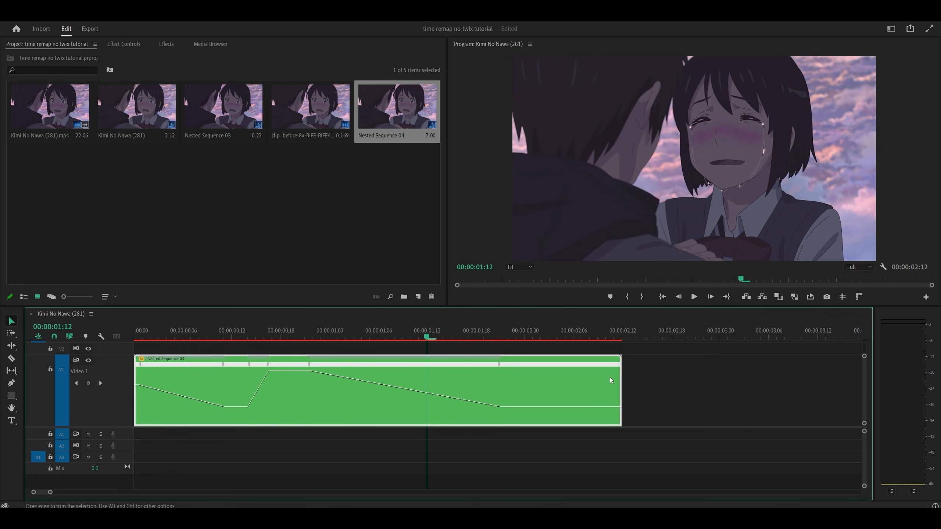
pyautogui.moveTo(426, 337); pyautogui.dragTo(135, 330)
pyautogui.press('space')
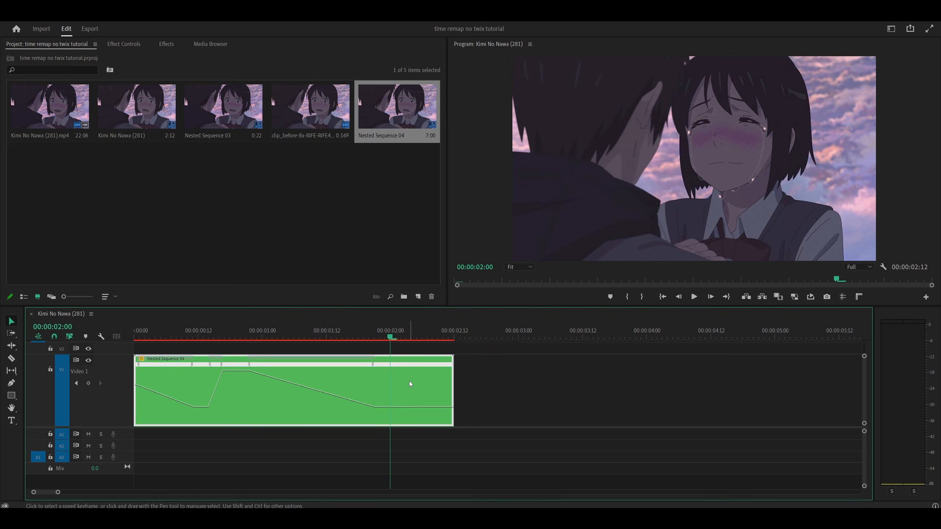
# Lower the speed after the third ramp below the earlier slow section's level, and scrub through the final slow section
pyautogui.scroll(3, 409, 379)
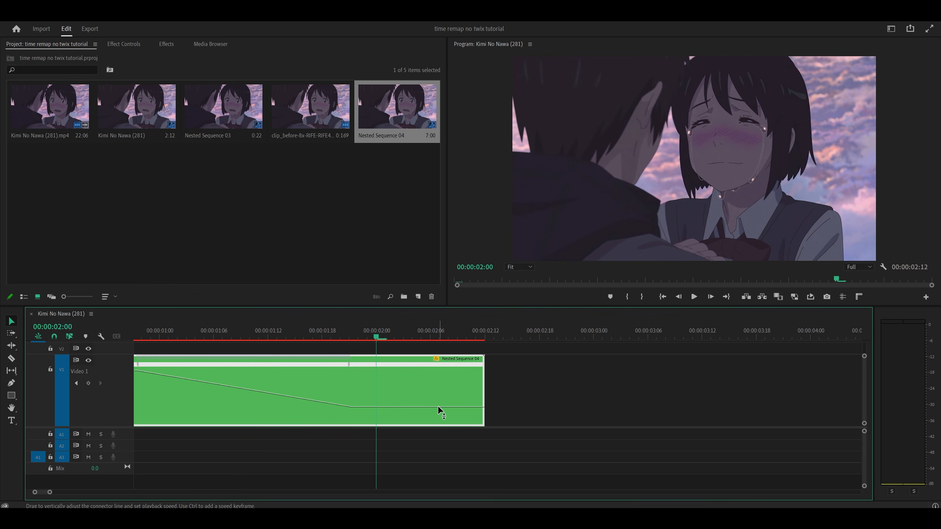
pyautogui.moveTo(440, 406); pyautogui.dragTo(427, 413)
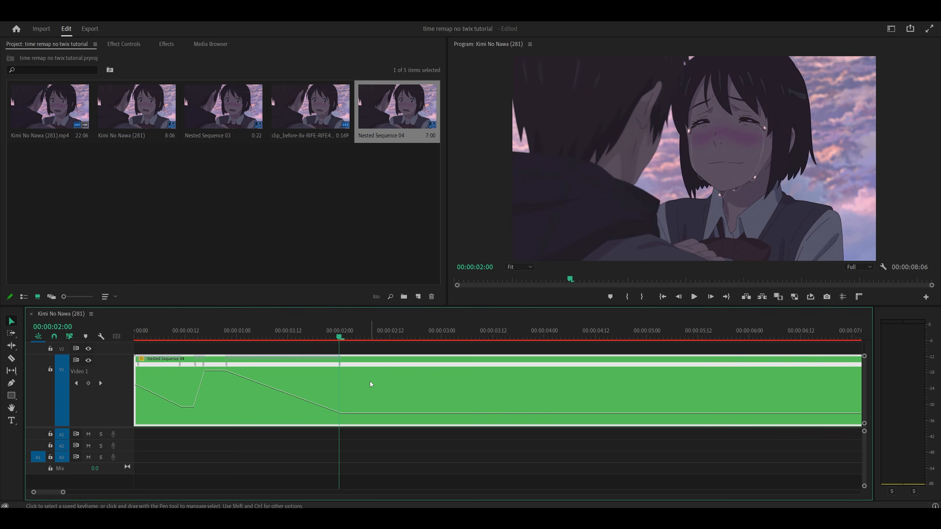
pyautogui.scroll(-2, 371, 384)
pyautogui.moveTo(261, 338); pyautogui.dragTo(295, 336)
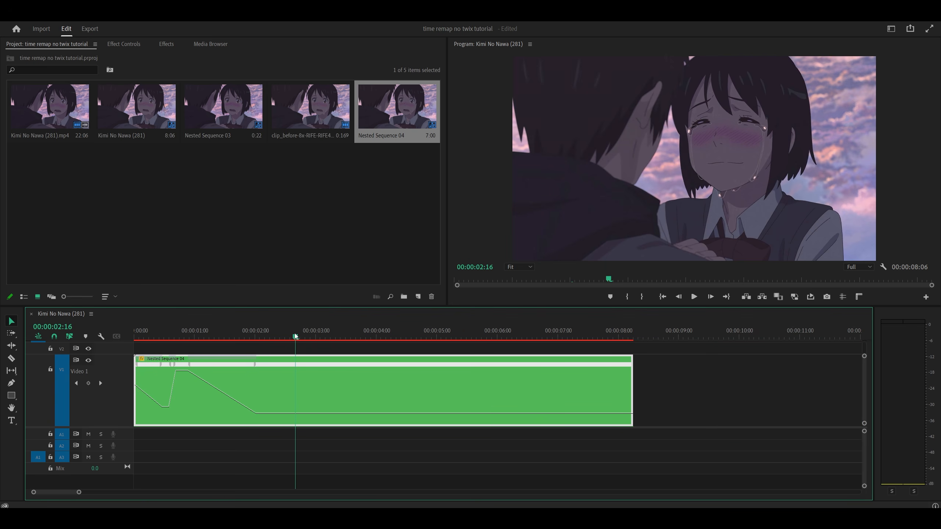
pyautogui.click(283, 335)
pyautogui.press('`')
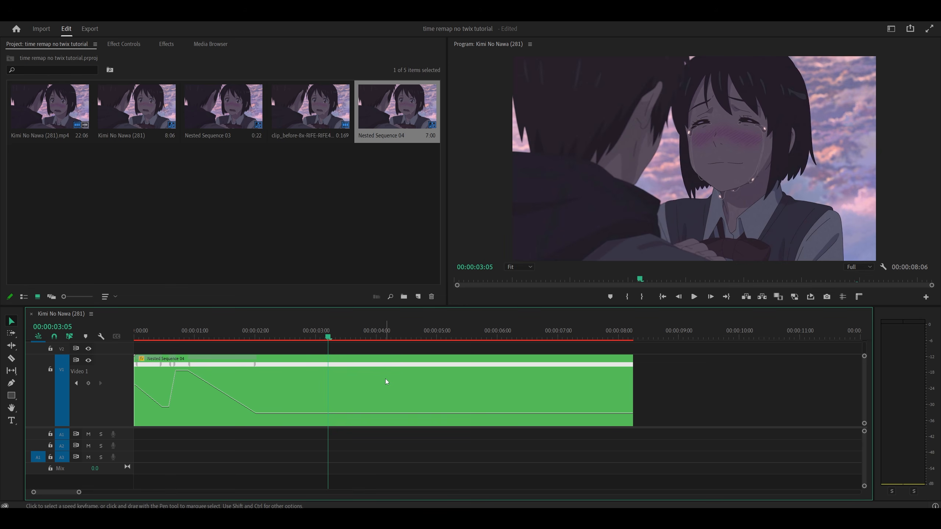
# Set the nested clip's time interpolation to Optical Flow in its speed and duration settings, and play the final slow section
pyautogui.rightClick(396, 368)
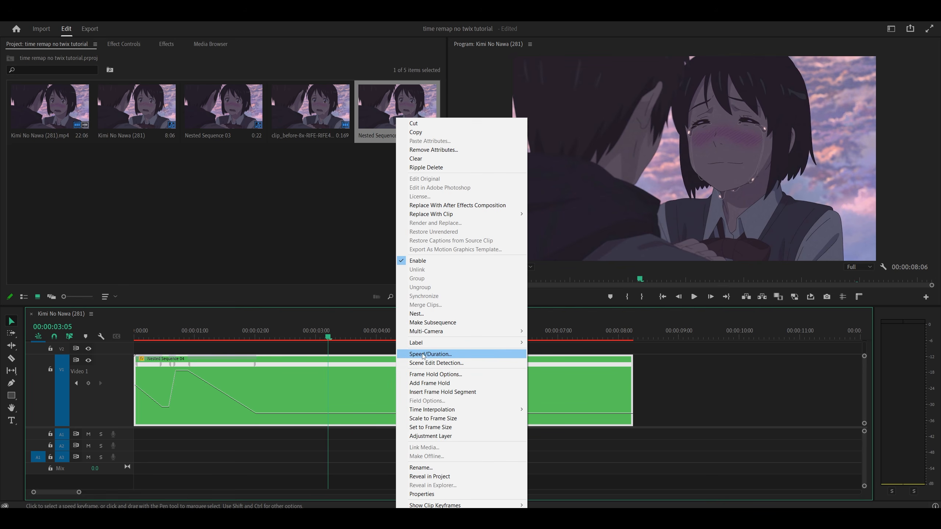
pyautogui.click(429, 354)
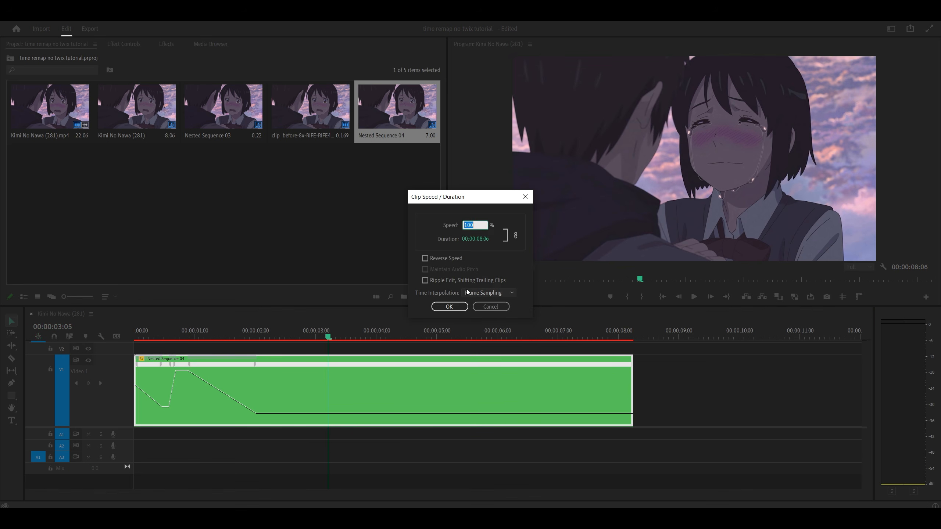
pyautogui.click(479, 292)
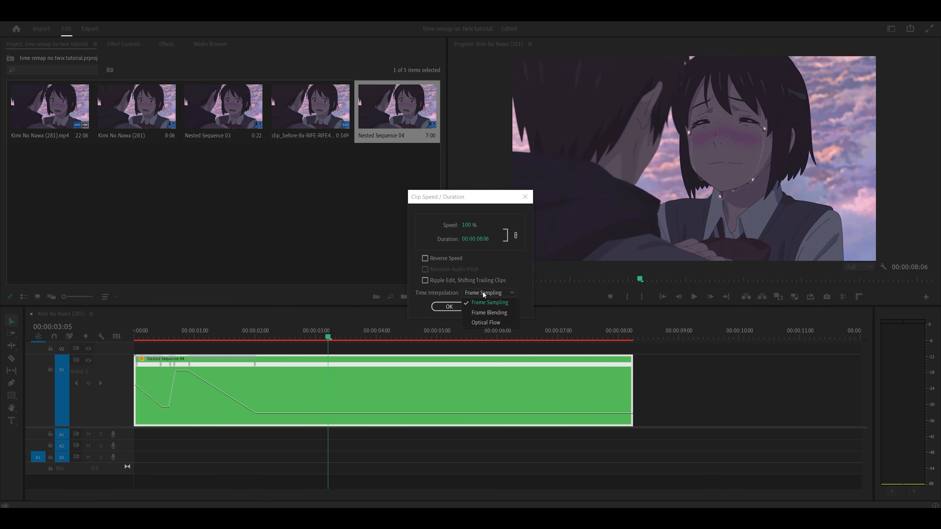
pyautogui.click(485, 323)
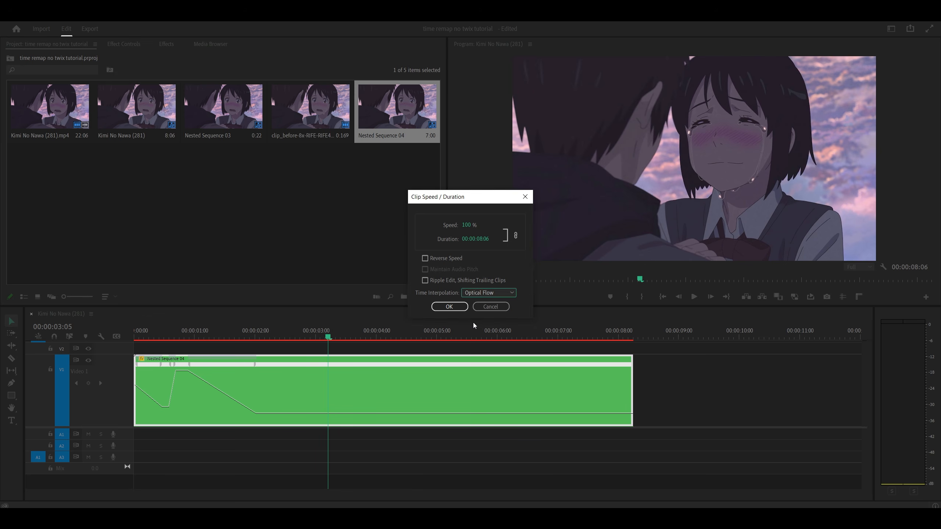
pyautogui.click(448, 307)
pyautogui.press('space')
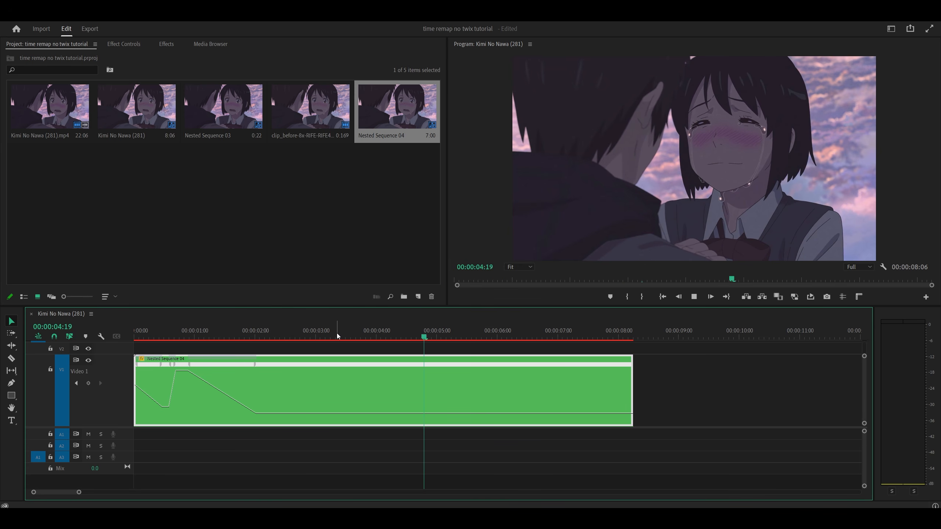
pyautogui.click(336, 333)
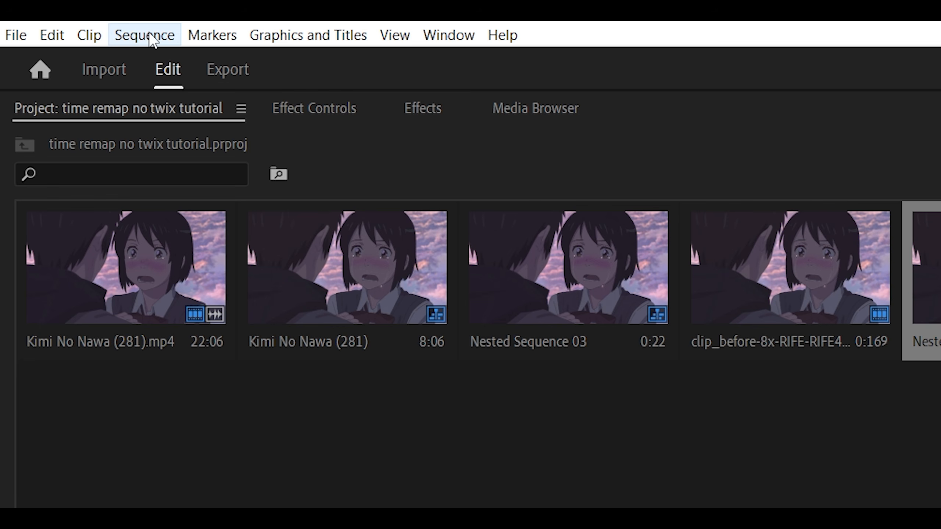
# Set the sequence's preview format to QuickTime with the Apple ProRes 422 codec, reset the preview size, and accept deleting the existing previews
pyautogui.click(148, 36)
pyautogui.click(173, 59)
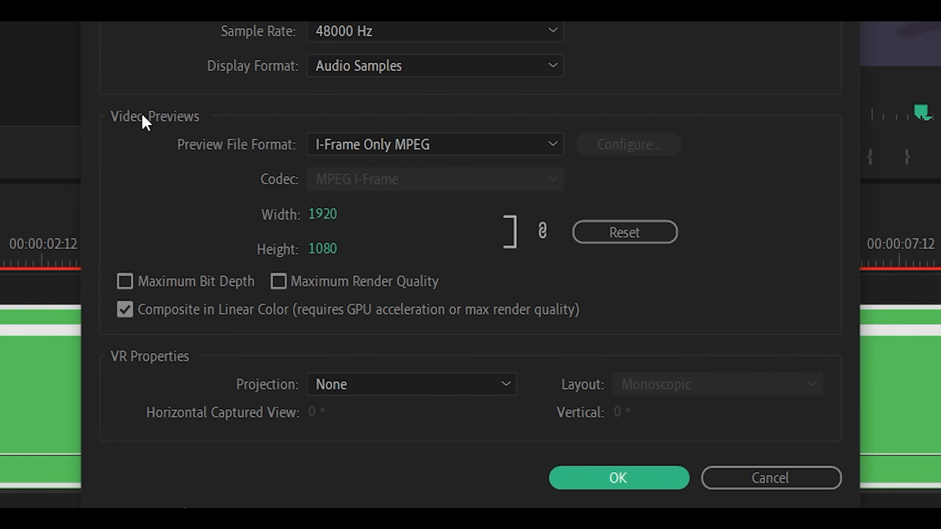
pyautogui.click(359, 142)
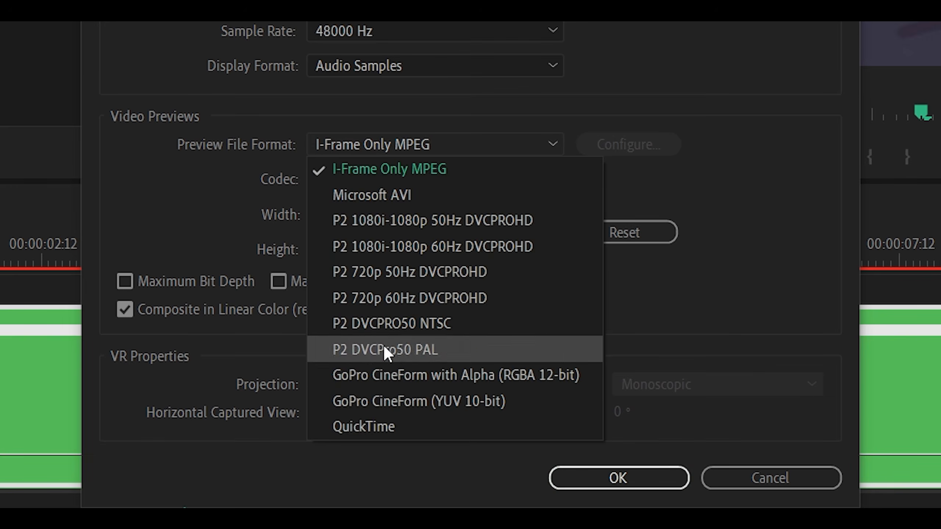
pyautogui.click(355, 427)
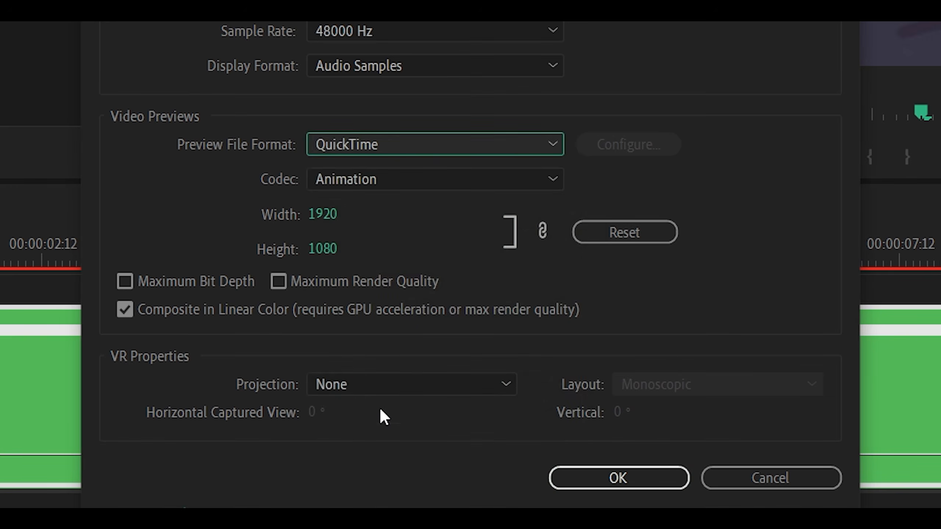
pyautogui.click(352, 179)
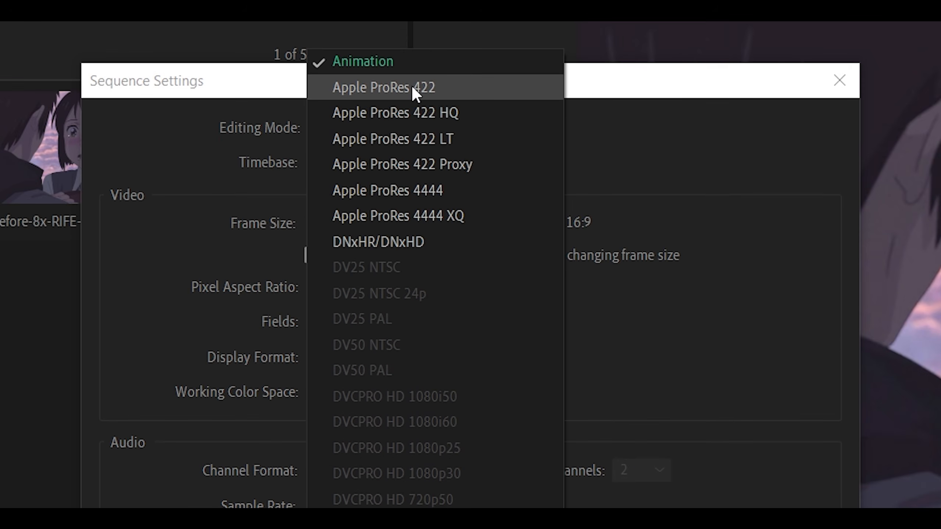
pyautogui.click(443, 90)
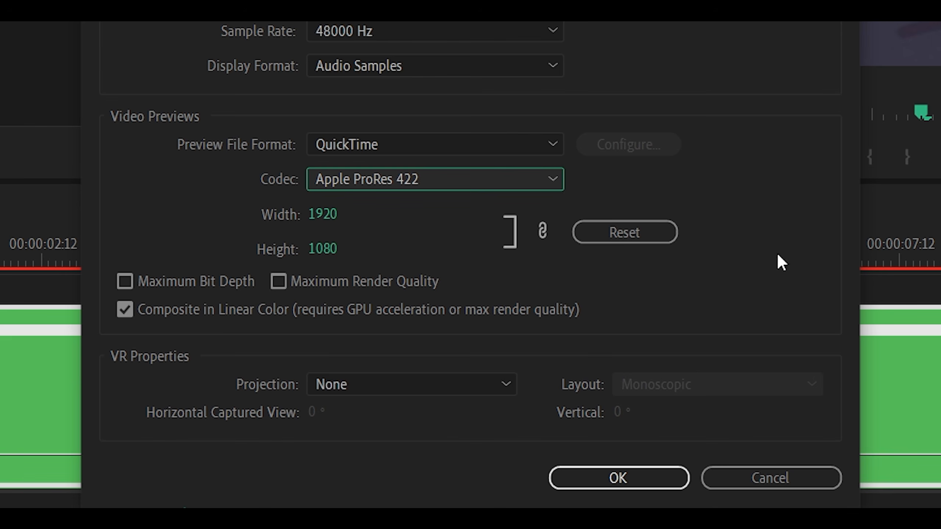
pyautogui.click(615, 234)
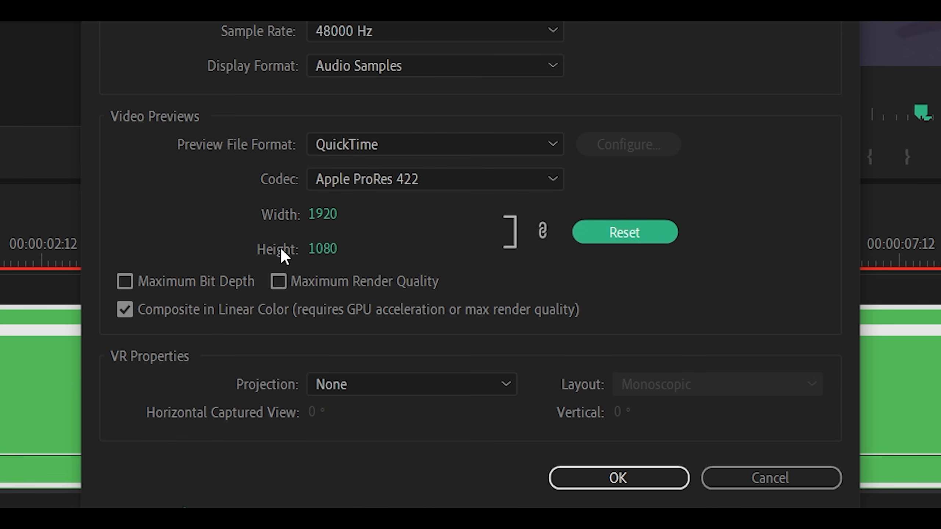
pyautogui.click(617, 479)
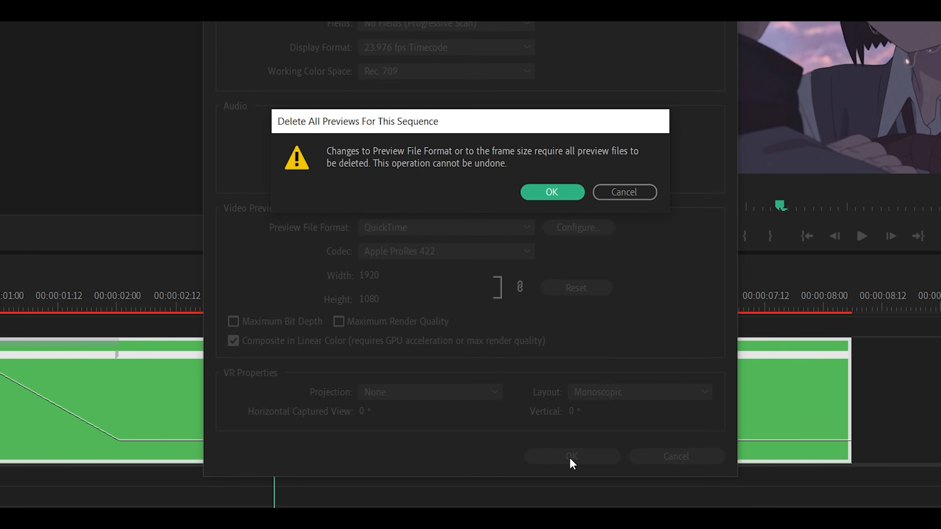
pyautogui.click(536, 192)
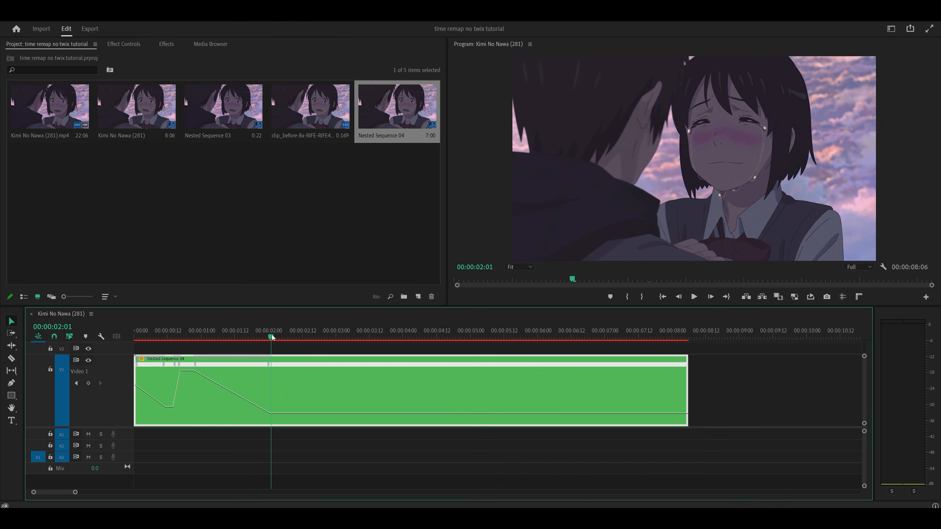
# Mark the in point at 00:00:02:02 and the out point at the nested clip's end, 00:00:08:05
pyautogui.moveTo(274, 337); pyautogui.dragTo(275, 363)
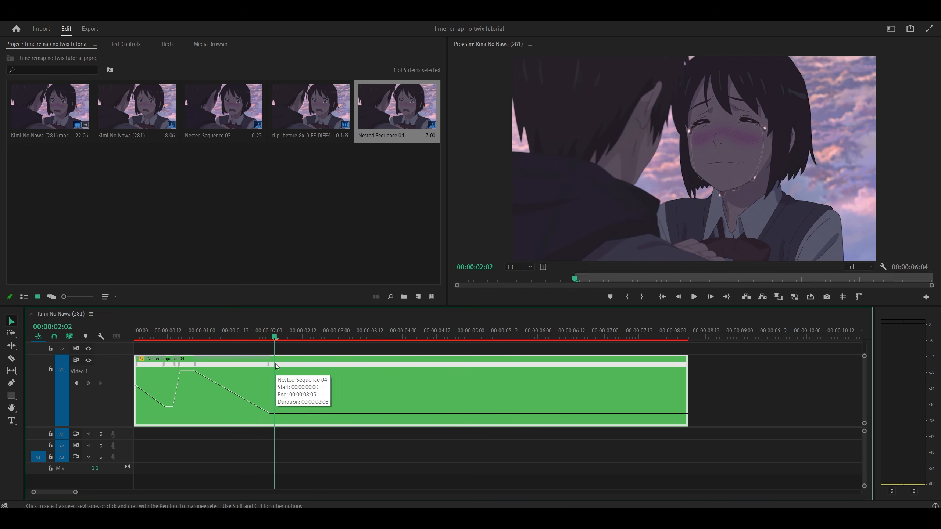
pyautogui.press('i')
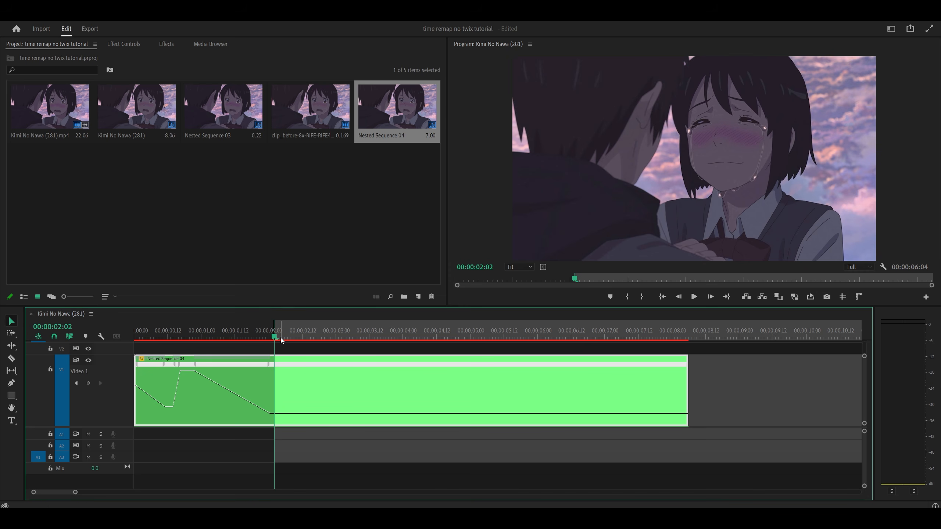
pyautogui.moveTo(281, 337); pyautogui.dragTo(688, 372)
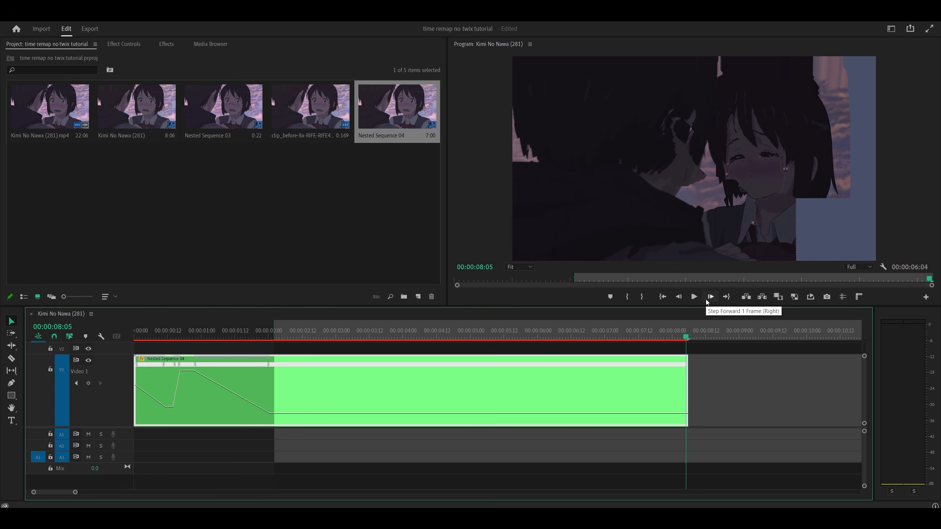
pyautogui.press('o')
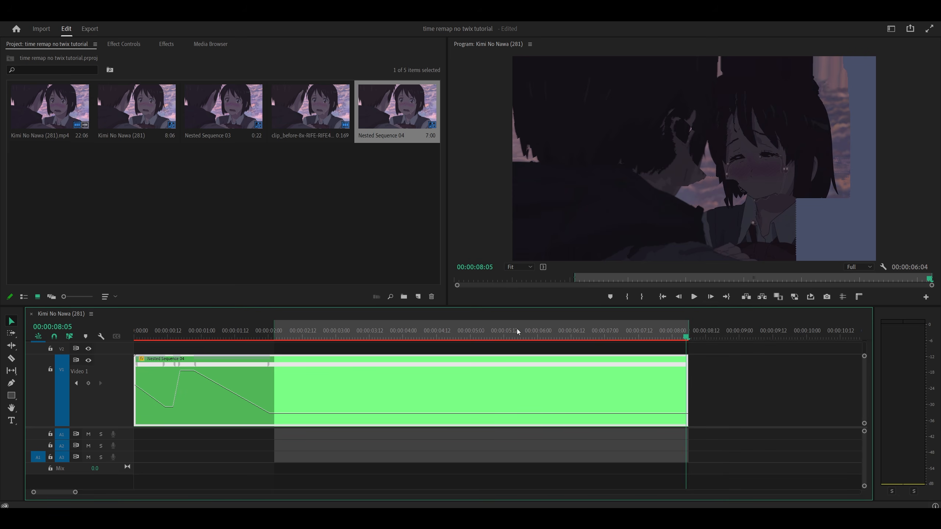
# Render the marked range from in to out, and play back the final slow section in an enlarged program view
pyautogui.click(507, 334)
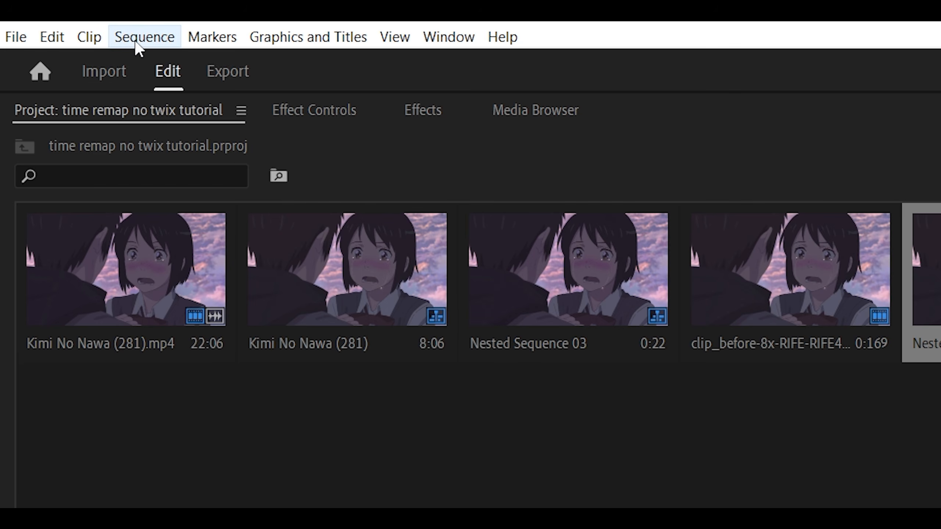
pyautogui.click(136, 40)
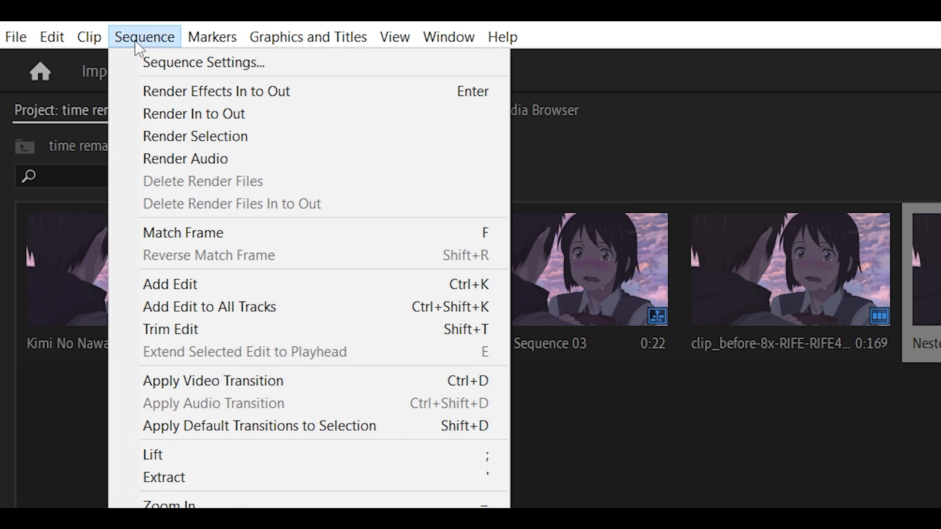
pyautogui.click(171, 115)
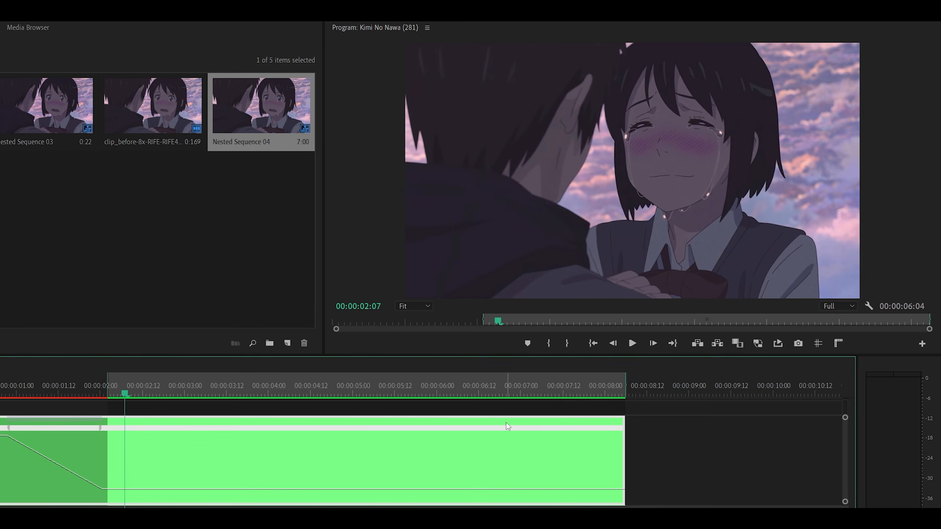
pyautogui.press('space')
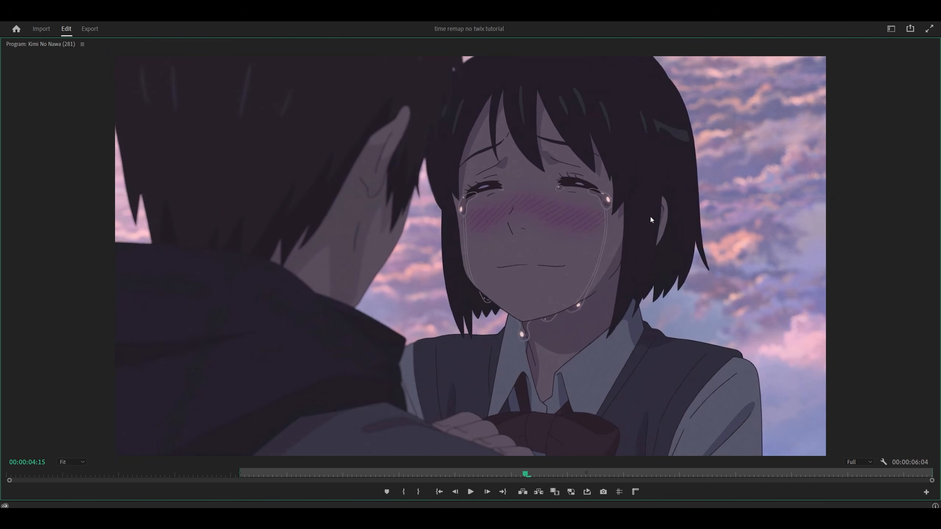
pyautogui.press('space')
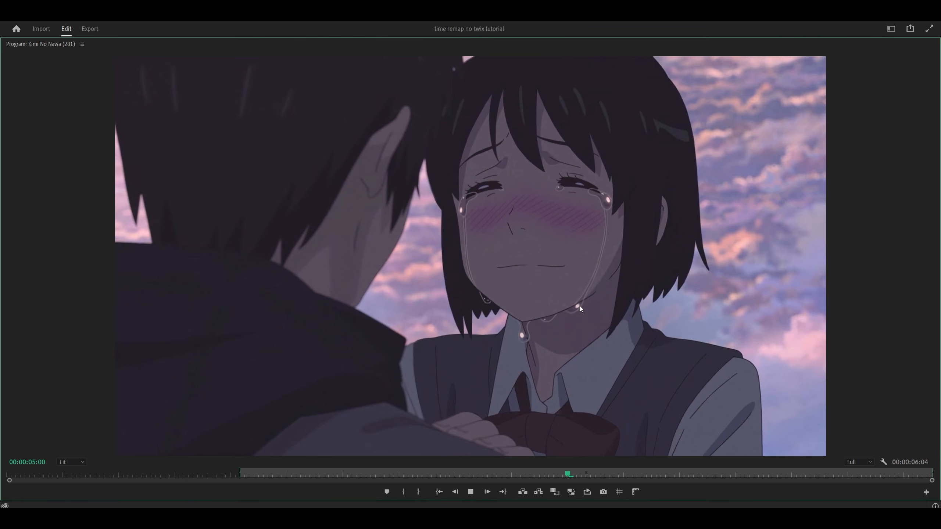
pyautogui.press('`')
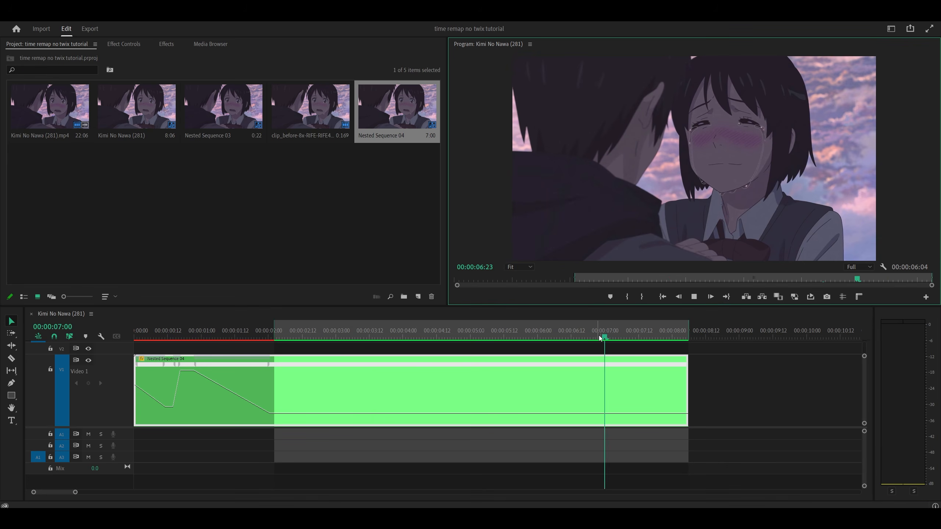
# Step through the last frames of the nested clip around 00:00:08:02 to examine the image distortion at its end
pyautogui.click(603, 336)
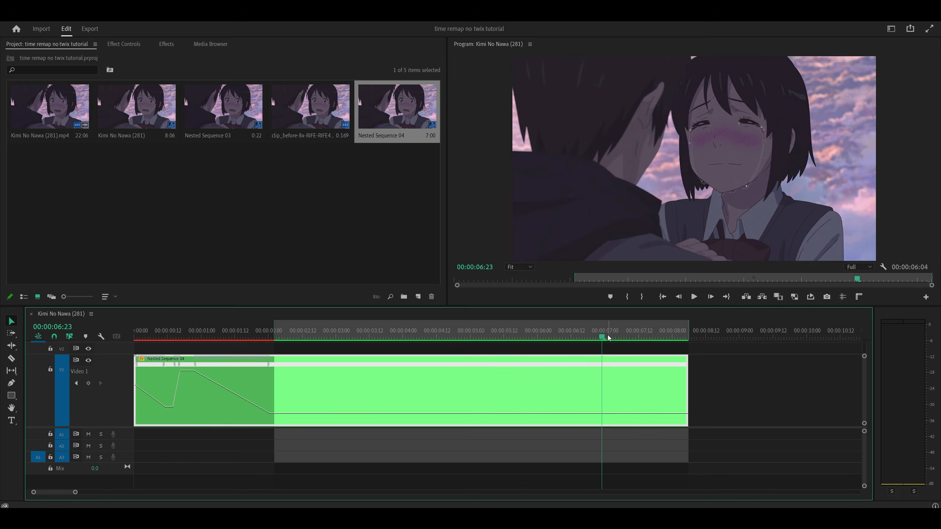
pyautogui.moveTo(607, 336); pyautogui.dragTo(677, 336)
pyautogui.press('=')
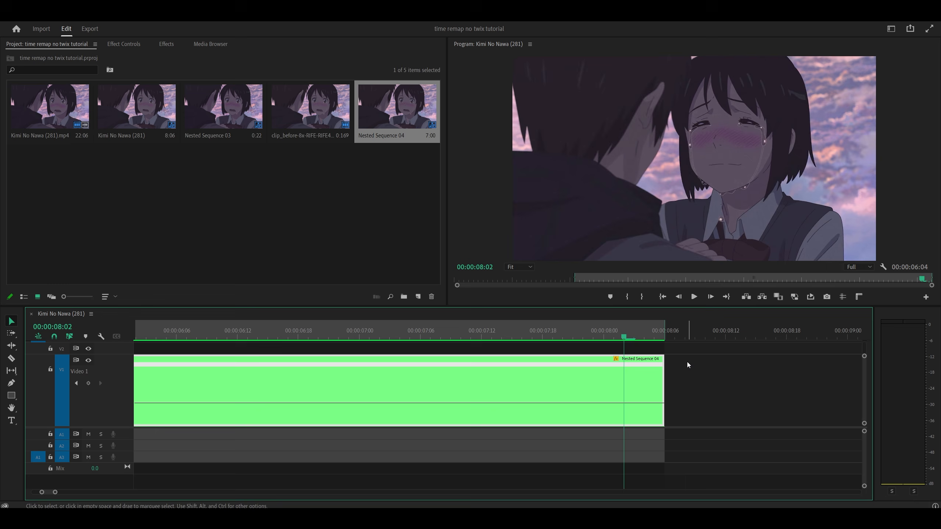
pyautogui.press('Right')
pyautogui.press('Right')
pyautogui.press('Left')
pyautogui.press('Right')
pyautogui.press('Left')
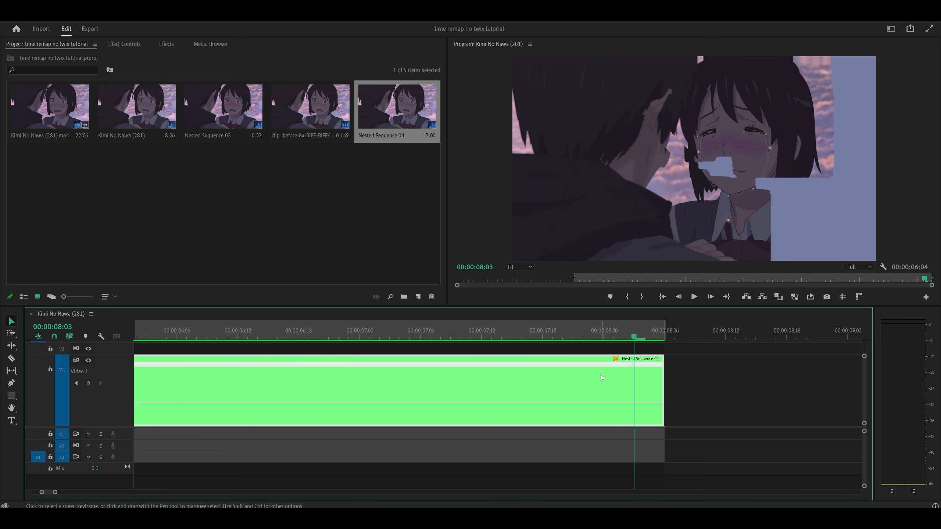
# Open the clip's nested sequence at its last frames, and create a new adjustment layer in the project
pyautogui.doubleClick(600, 375)
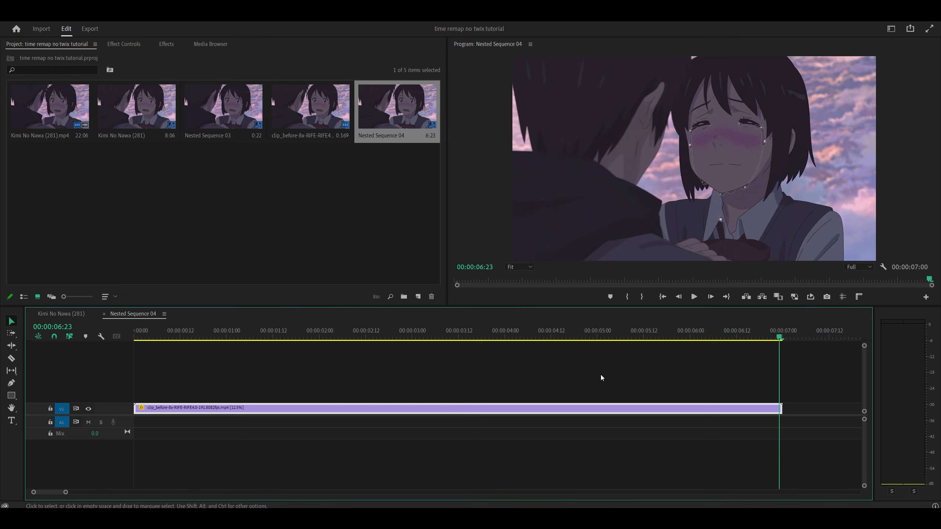
pyautogui.press('=')
pyautogui.rightClick(311, 186)
pyautogui.moveTo(361, 218)
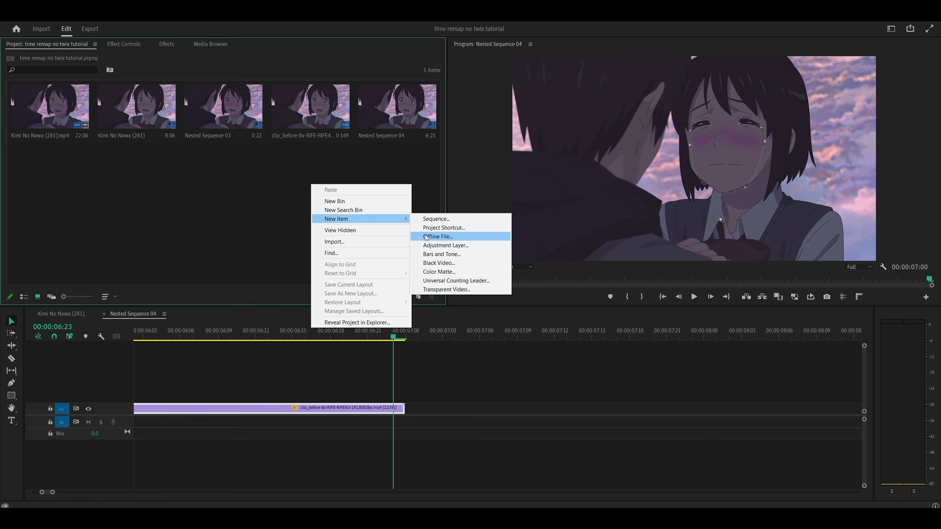
pyautogui.click(440, 245)
pyautogui.click(488, 290)
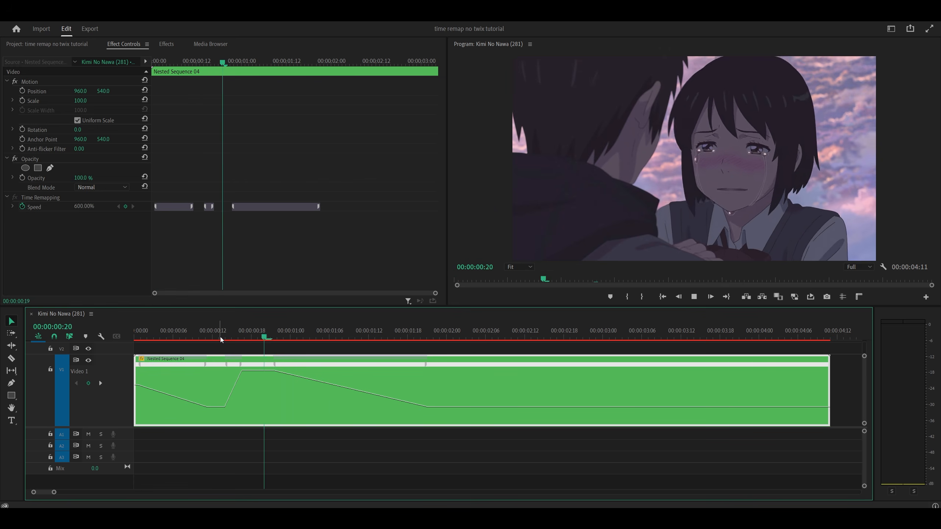
# Find the cut point in the final slow section and trim the nested clip's end to 00:00:02:08
pyautogui.press('space')
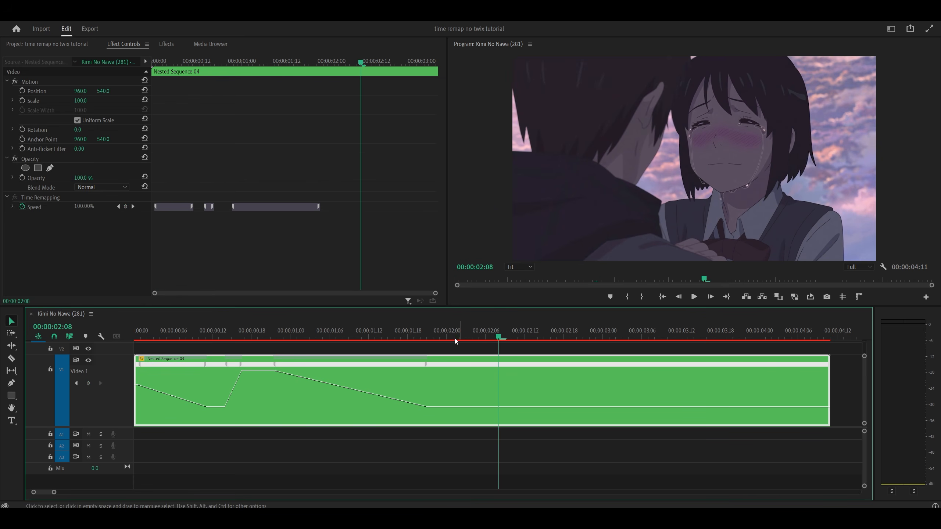
pyautogui.click(425, 334)
pyautogui.moveTo(425, 335); pyautogui.dragTo(497, 338)
pyautogui.moveTo(828, 378); pyautogui.dragTo(497, 378)
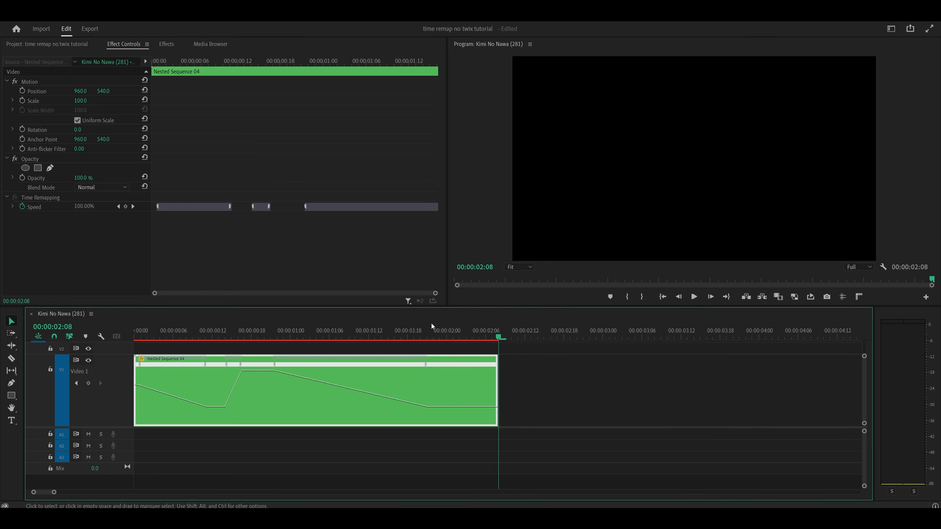
# Return to the sequence's start, and duplicate the trimmed clip directly after the original on the same track
pyautogui.click(485, 327)
pyautogui.moveTo(486, 328); pyautogui.dragTo(131, 347)
pyautogui.scroll(-2, 200, 410)
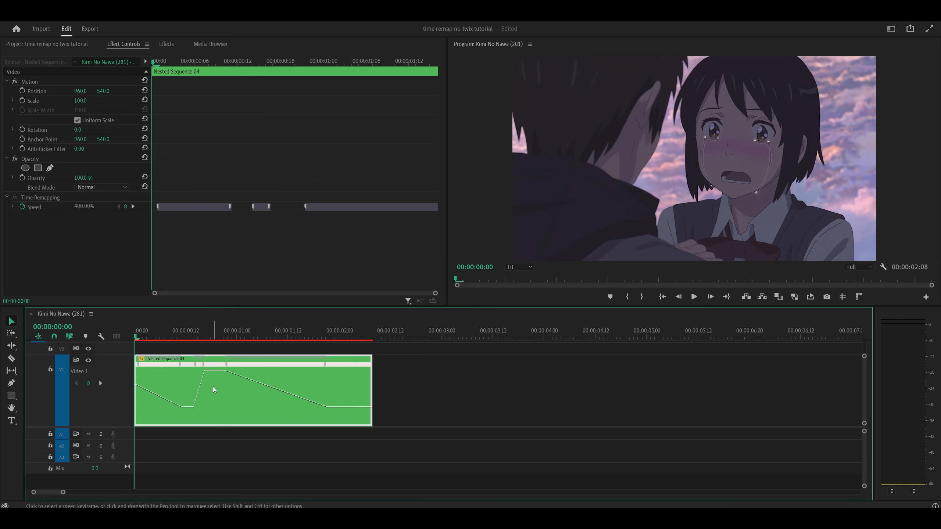
pyautogui.moveTo(219, 389); pyautogui.dragTo(453, 390)
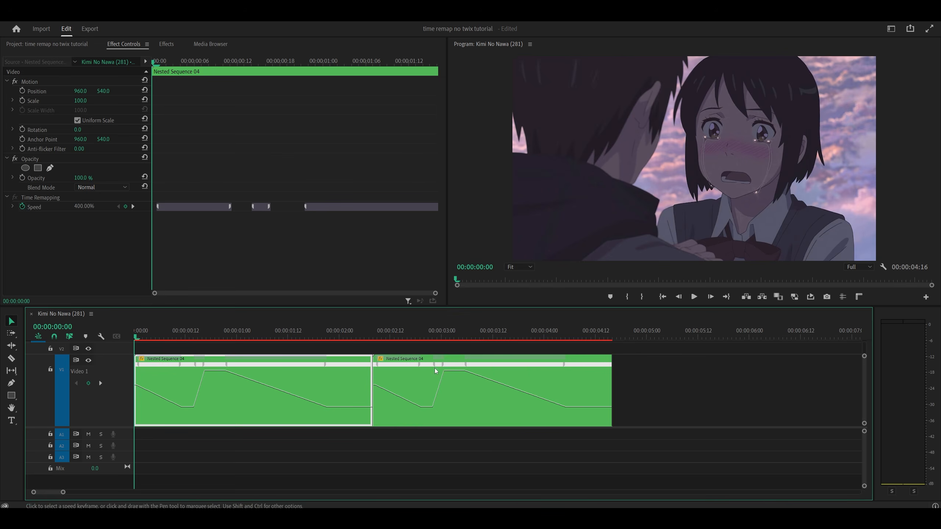
# Nest the duplicated clip as Nested Sequence 05
pyautogui.rightClick(469, 404)
pyautogui.click(490, 206)
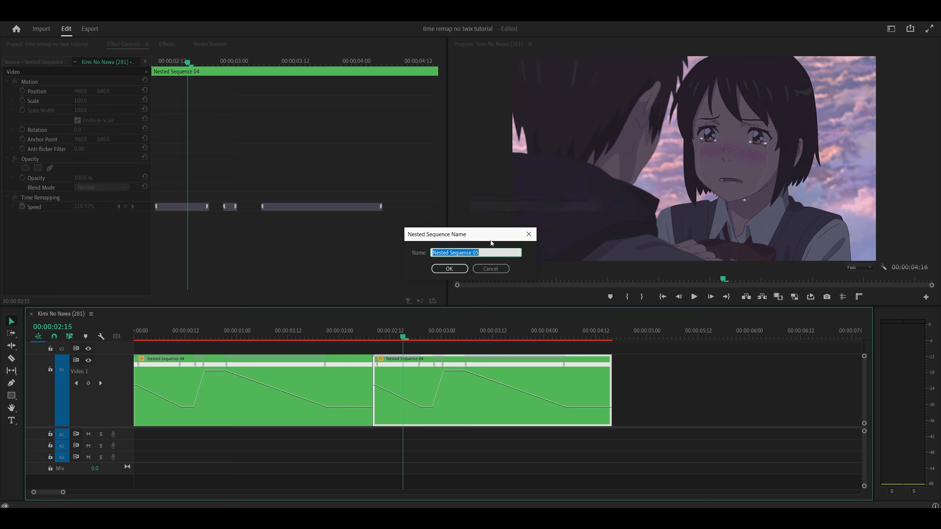
pyautogui.click(451, 274)
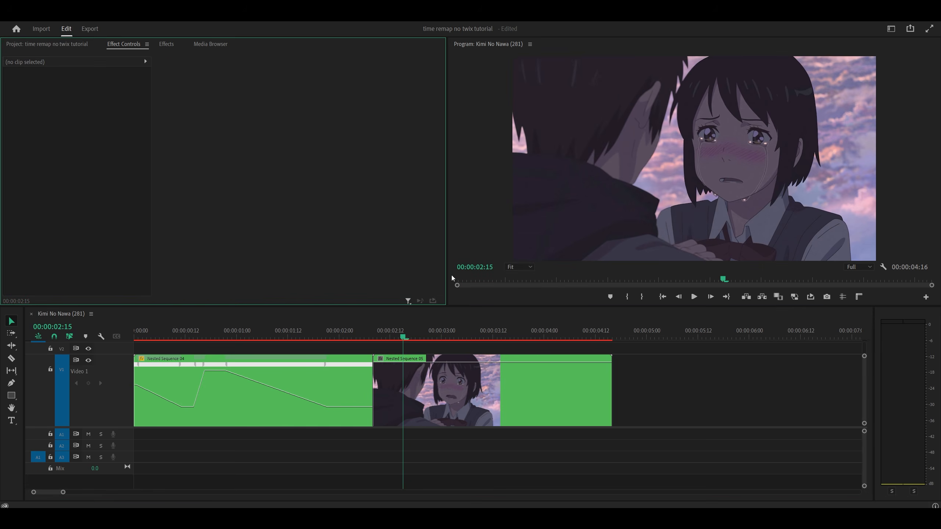
# Reverse the newly nested copy's speed at 100% with Frame Sampling, and play through the cut between both clips
pyautogui.rightClick(449, 379)
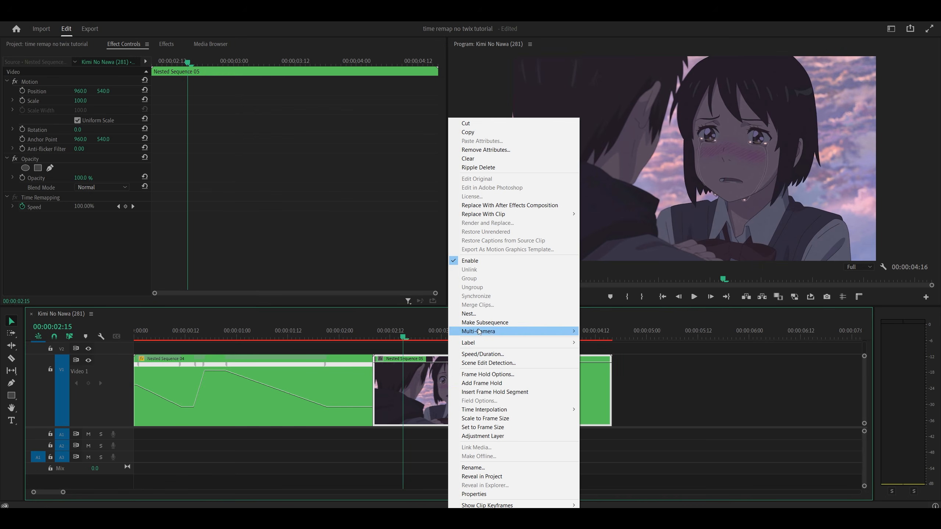
pyautogui.click(482, 354)
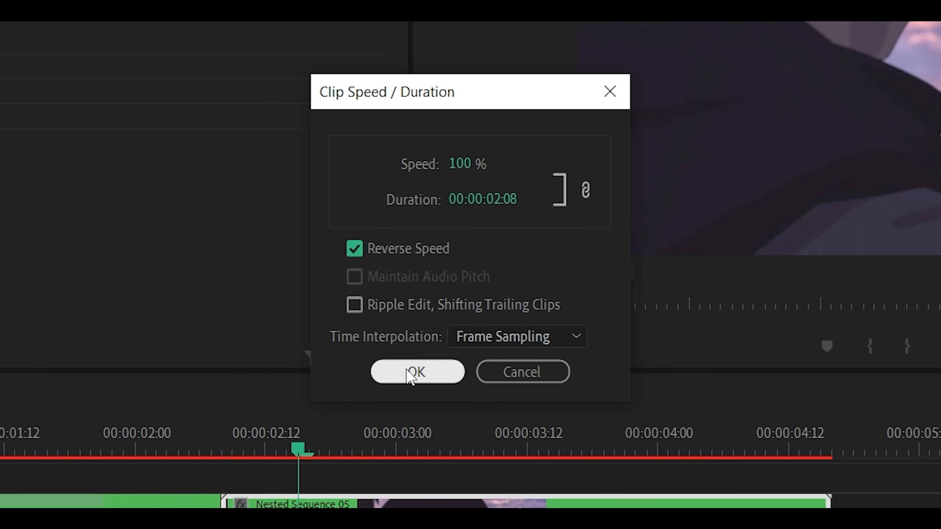
pyautogui.click(411, 371)
pyautogui.press('space')
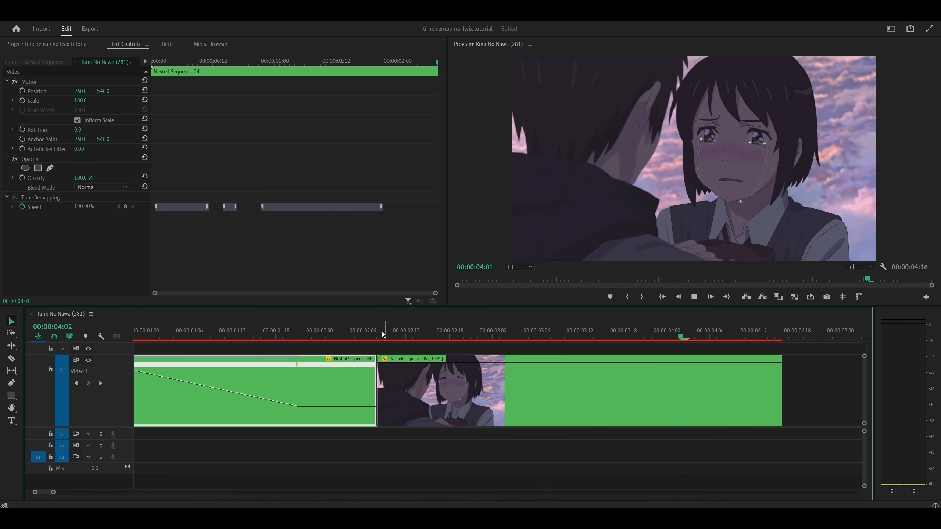
pyautogui.moveTo(382, 331); pyautogui.dragTo(688, 344)
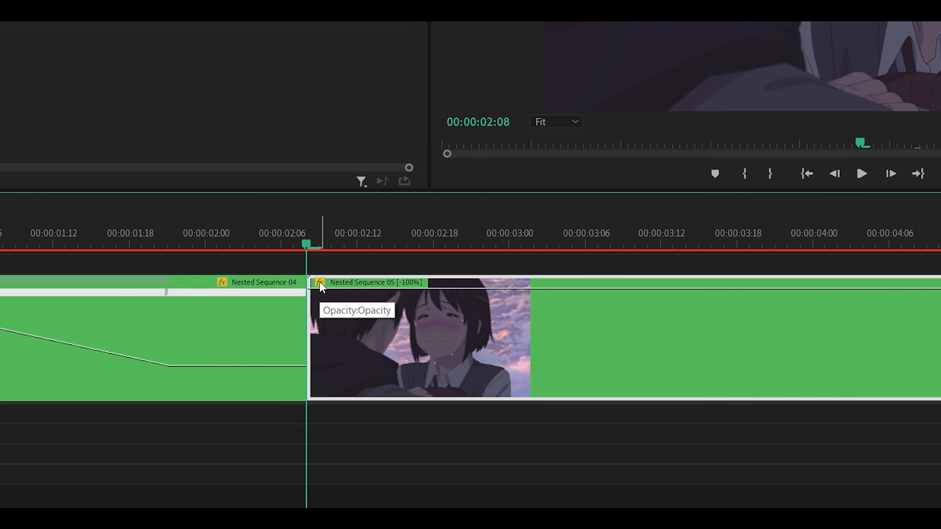
# Show the Time Remapping speed line on the reversed nested clip, and add a speed keyframe at 00:00:02:09
pyautogui.click(320, 282)
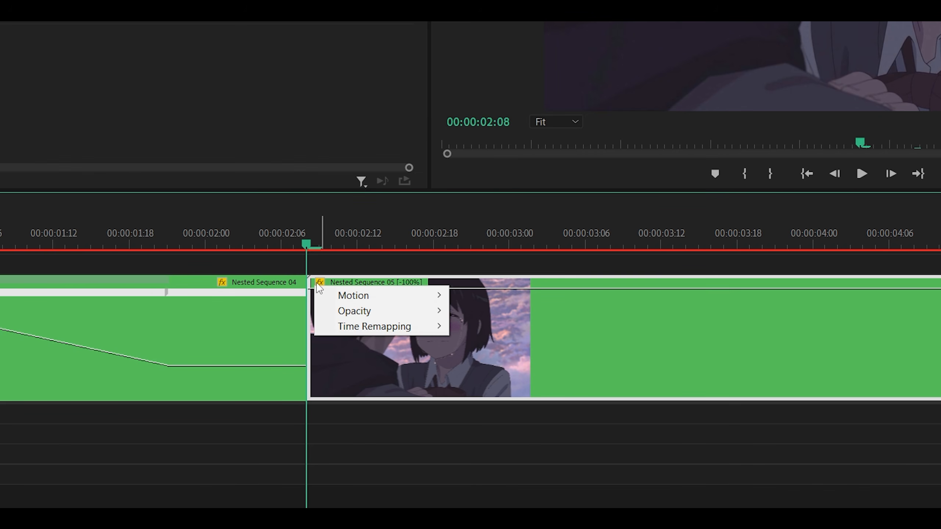
pyautogui.moveTo(367, 325)
pyautogui.click(487, 330)
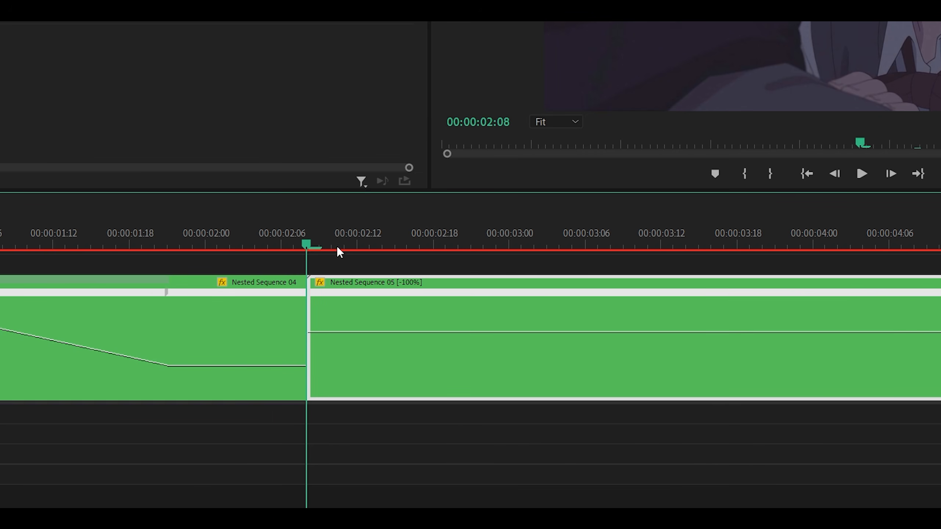
pyautogui.scroll(2, 337, 246)
pyautogui.click(287, 239)
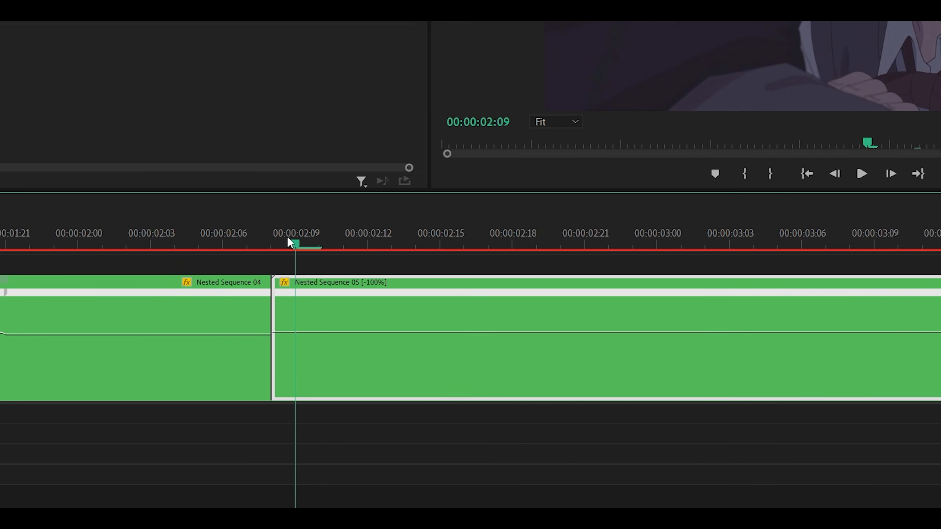
pyautogui.keyDown('ctrl'); pyautogui.click(299, 334); pyautogui.keyUp('ctrl')
pyautogui.scroll(-3, 331, 329)
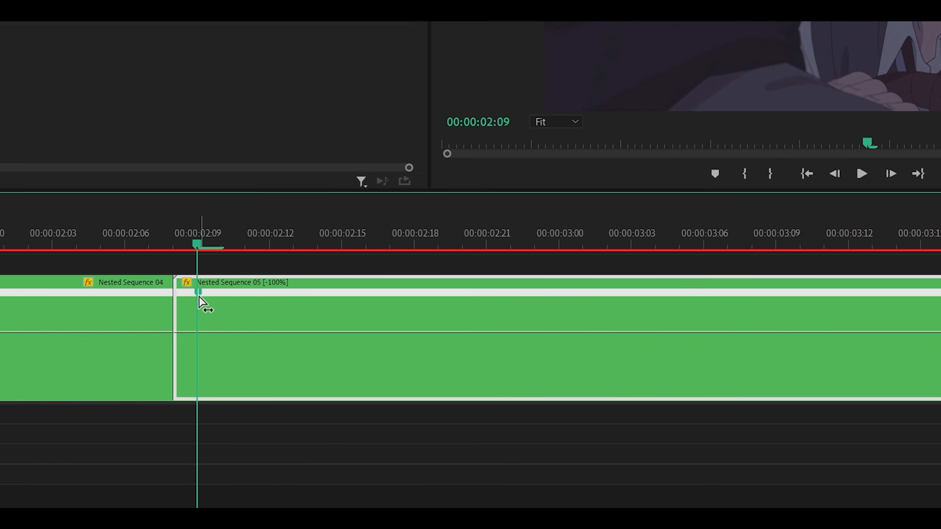
# Try to split the reversed clip's first speed keyframe into a ramp, and undo the last change
pyautogui.moveTo(202, 299); pyautogui.dragTo(304, 301)
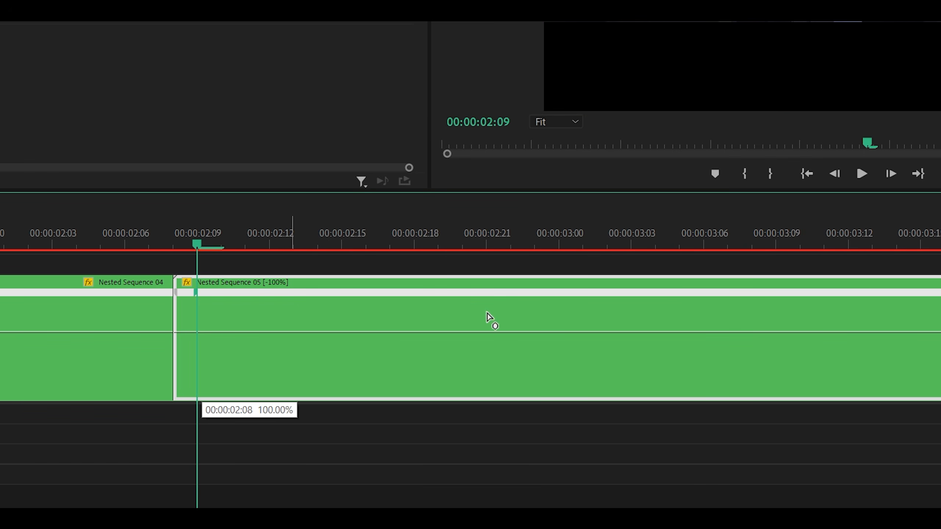
pyautogui.moveTo(488, 317); pyautogui.dragTo(35, 286)
pyautogui.moveTo(187, 294); pyautogui.dragTo(161, 296)
pyautogui.moveTo(52, 301); pyautogui.dragTo(94, 301)
pyautogui.hotkey('ctrl', 'z')
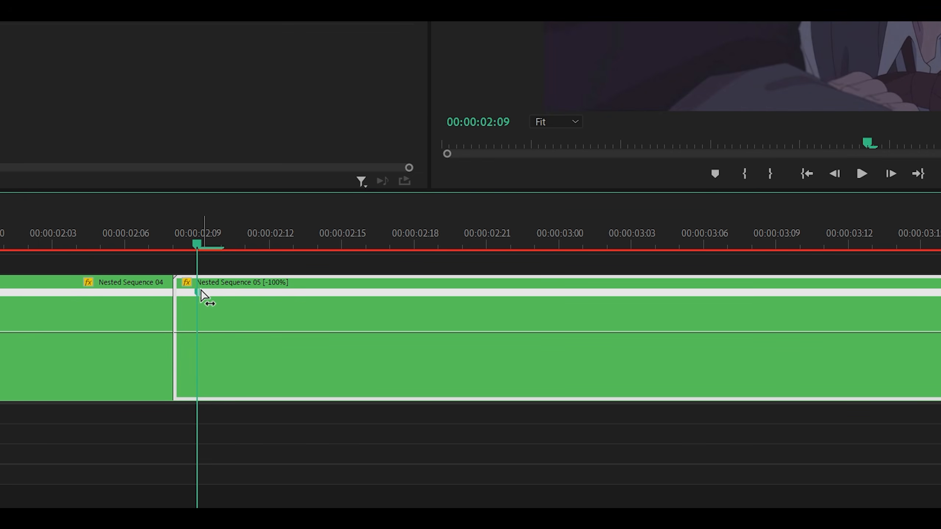
# Split the reversed clip's speed keyframe into a ramp from 00:00:02:09 to about 00:00:02:17
pyautogui.moveTo(201, 293); pyautogui.dragTo(65, 299)
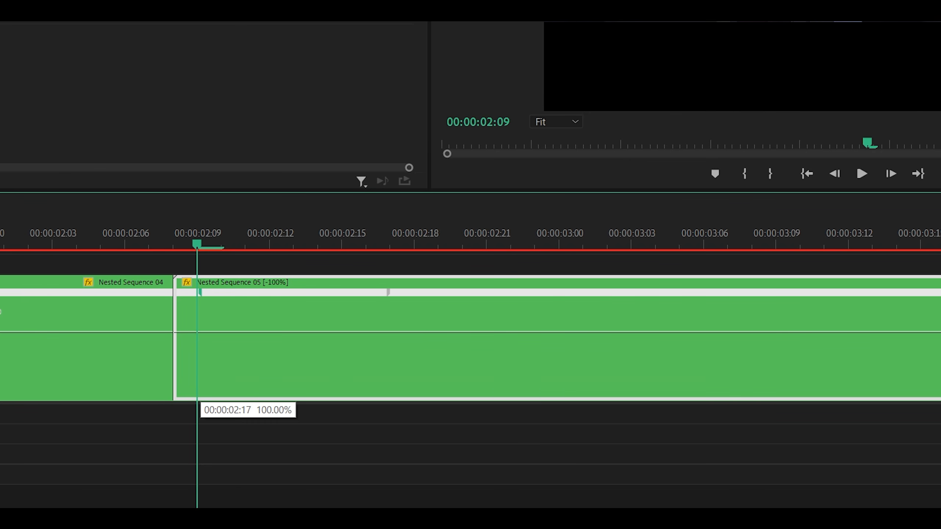
pyautogui.moveTo(242, 299); pyautogui.dragTo(245, 299)
pyautogui.moveTo(208, 252); pyautogui.dragTo(381, 246)
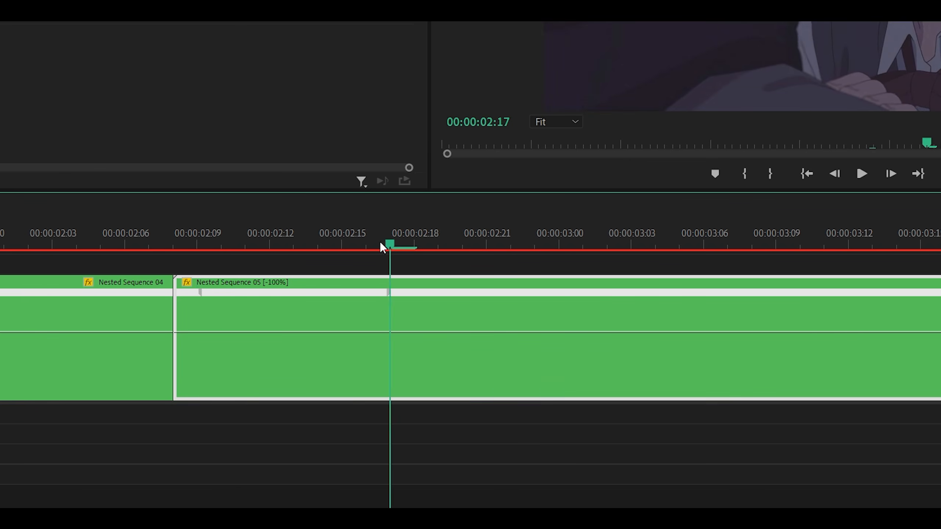
pyautogui.scroll(-3, 380, 256)
pyautogui.scroll(-1, 367, 312)
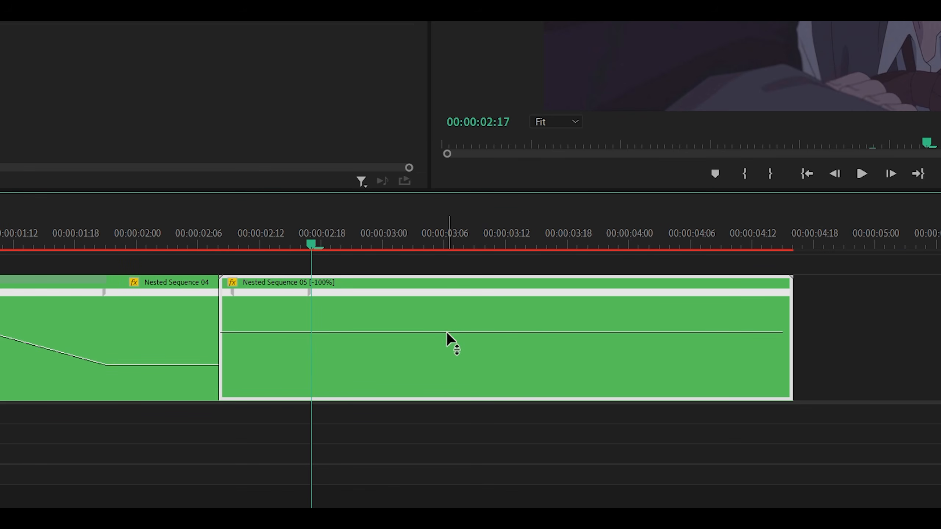
# Raise the reversed clip's speed after the ramp so it ends at about 00:00:02:22, and review the motion across the cut
pyautogui.moveTo(448, 332); pyautogui.dragTo(474, 314)
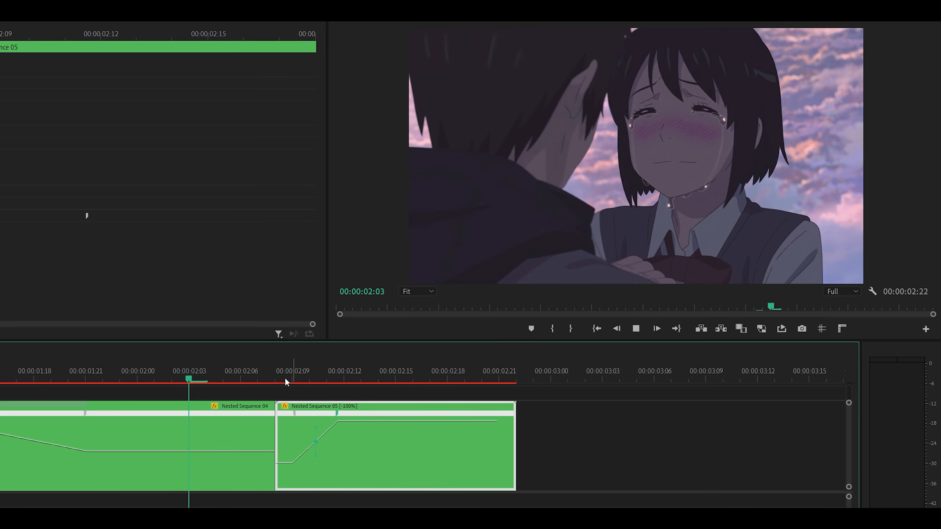
pyautogui.moveTo(261, 368); pyautogui.dragTo(420, 387)
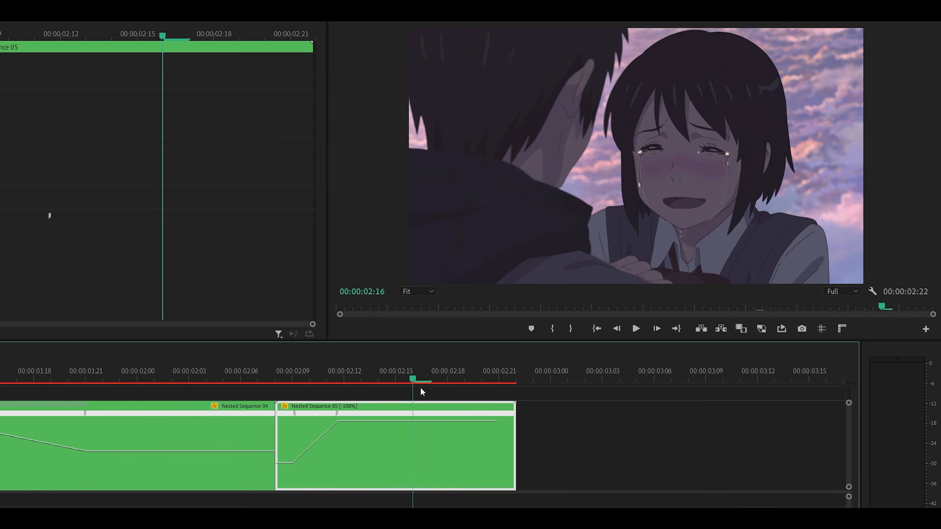
pyautogui.moveTo(338, 412); pyautogui.dragTo(448, 419)
pyautogui.moveTo(376, 415); pyautogui.dragTo(421, 415)
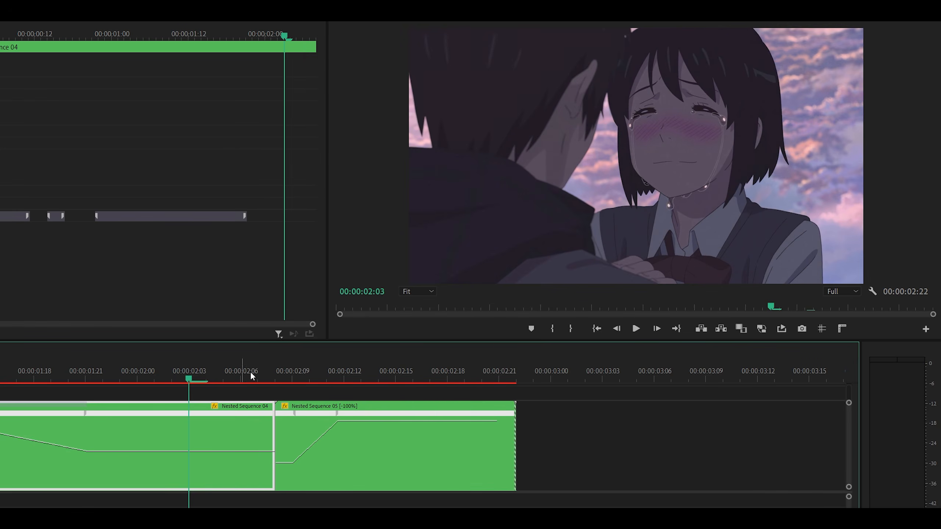
pyautogui.press('space')
pyautogui.moveTo(258, 369); pyautogui.dragTo(412, 385)
# Trim the end of the reversed clip to 00:00:02:17, and play back the edit across the cut
pyautogui.moveTo(514, 438); pyautogui.dragTo(421, 424)
pyautogui.click(140, 378)
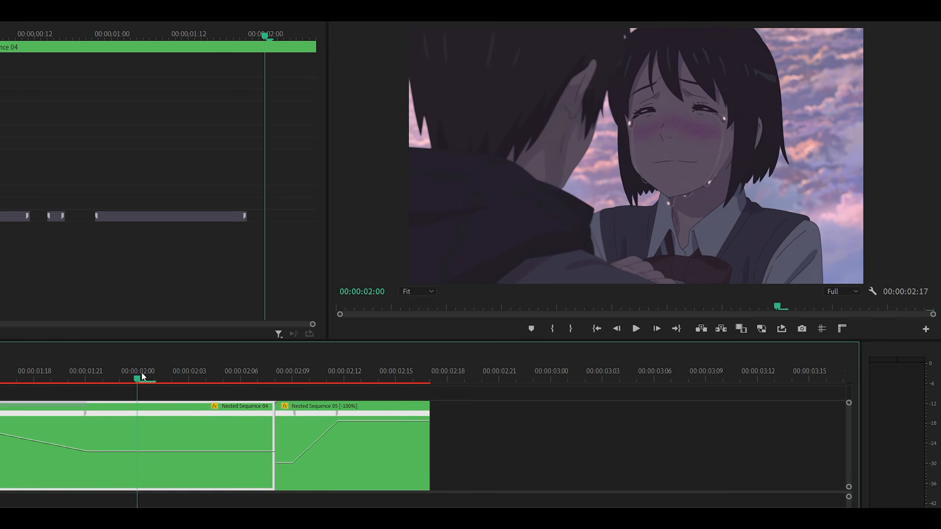
pyautogui.press('space')
pyautogui.press('space')
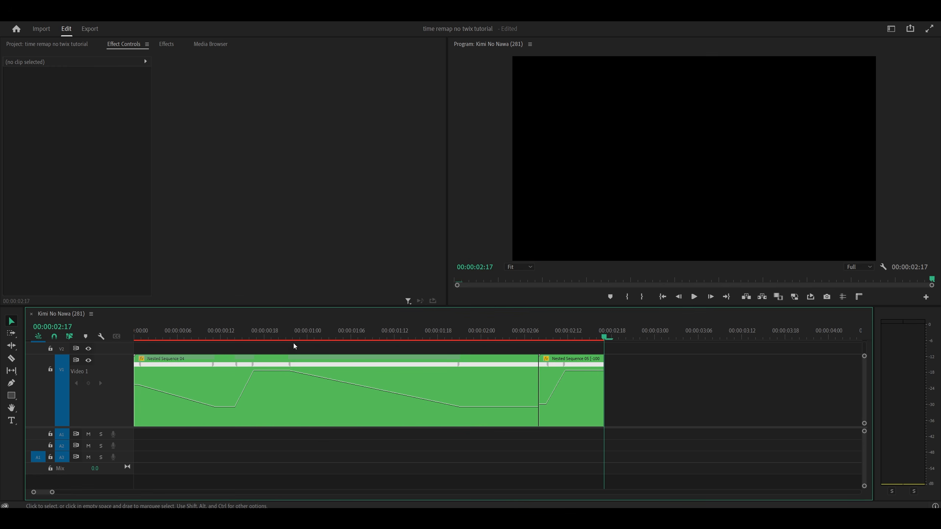
pyautogui.click(480, 334)
pyautogui.press('space')
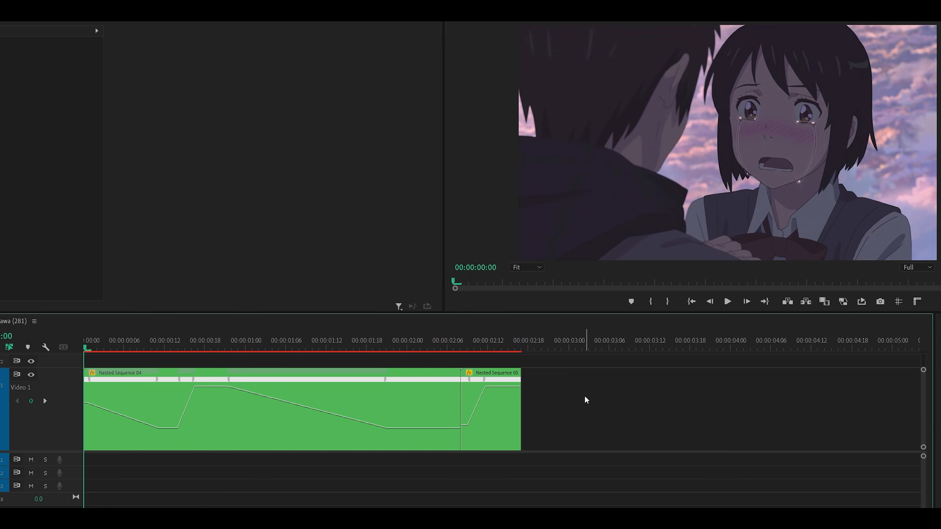
# Nest the forward and reversed clips on Video 1 together into a single sequence
pyautogui.moveTo(584, 396)
pyautogui.mouseDown()
pyautogui.moveTo(521, 411)
pyautogui.moveTo(402, 417)
pyautogui.mouseUp()
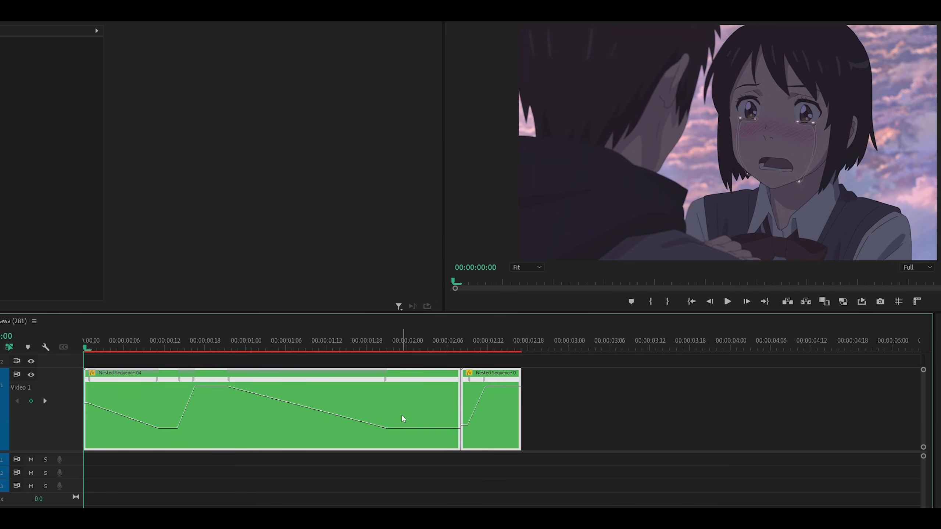
pyautogui.rightClick(414, 395)
pyautogui.click(440, 334)
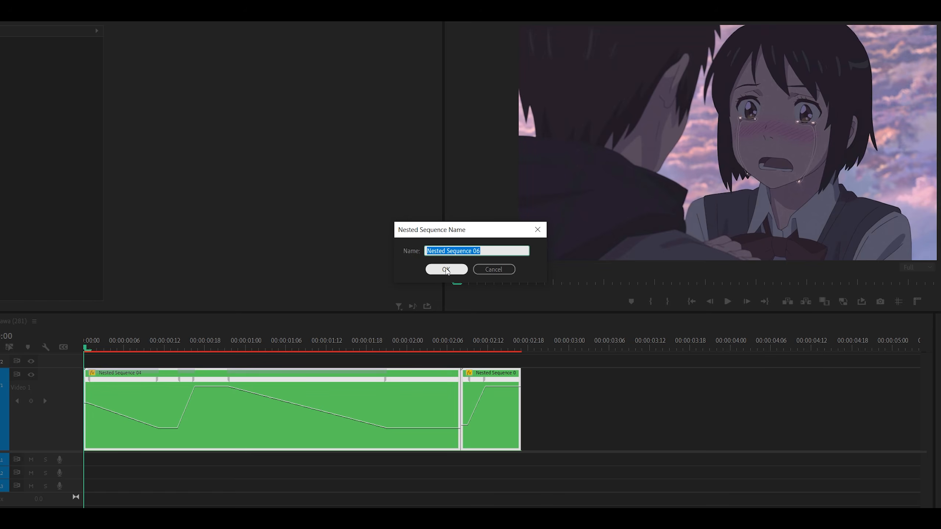